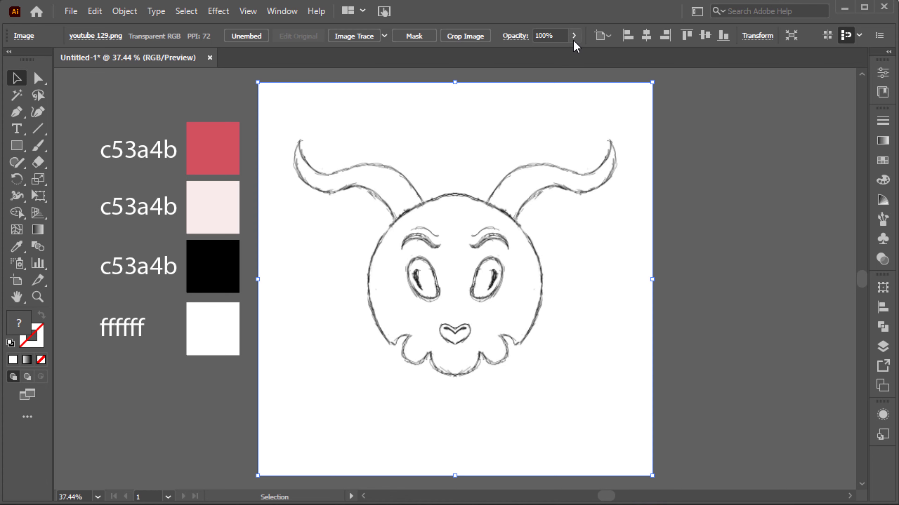
Fade the goat sketch to 50% opacity and add a new layer for the line art.
type("0")
key("Return")
left_click(883, 346)
left_click(840, 358)
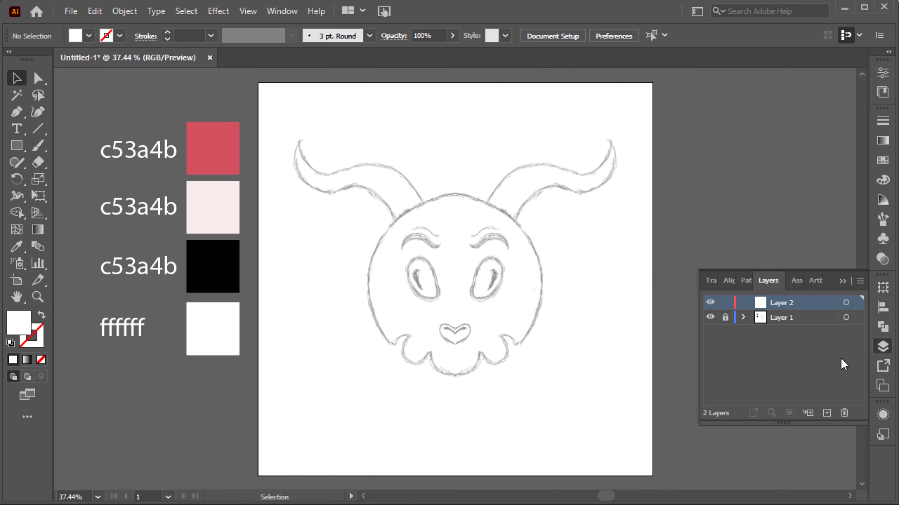
left_click(693, 272)
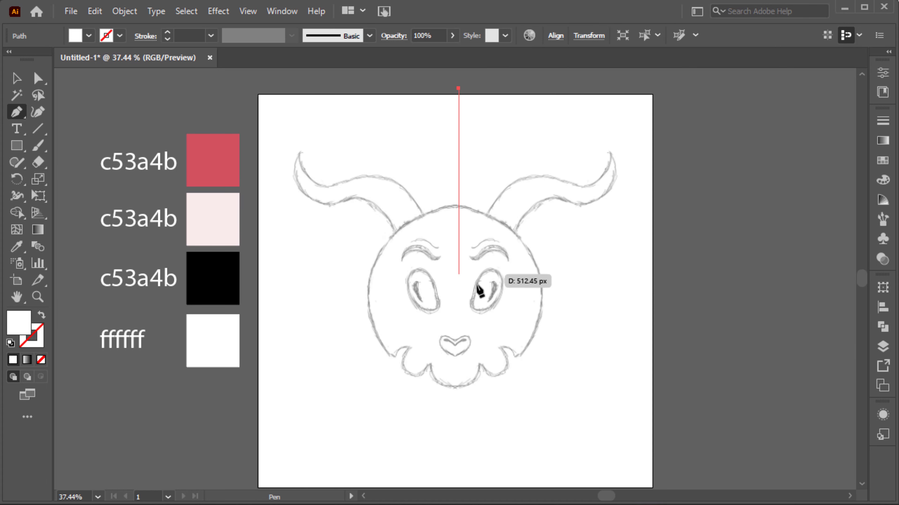
Draw a vertical line from artboard top to bottom with a black stroke and no fill.
scroll(477, 281, "up", 1)
scroll(471, 319, "up", 1)
scroll(477, 336, "down", 2)
left_click(451, 105)
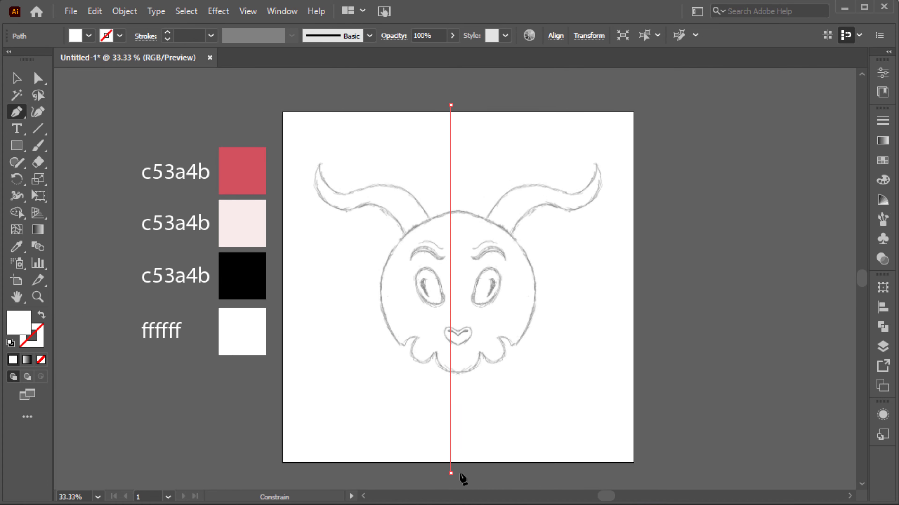
left_click(451, 473)
key("v")
key("d")
key("slash")
key("ctrl+shift+a")
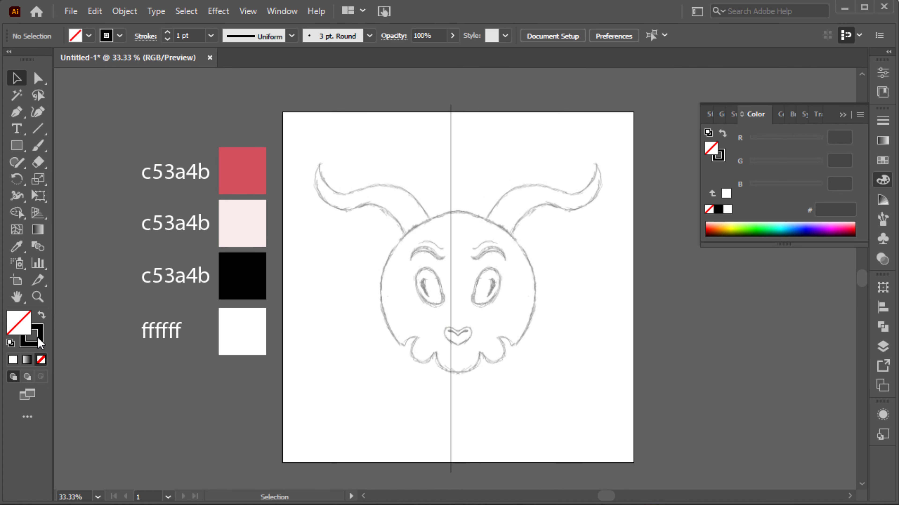
Centre the vertical line horizontally, aligned to the artboard.
left_click(451, 187)
left_click(556, 35)
left_click(541, 171)
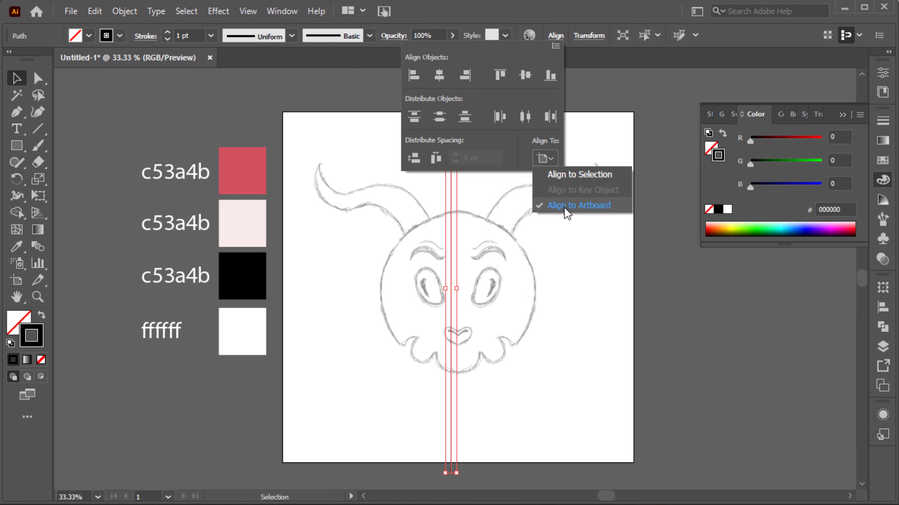
left_click(580, 203)
left_click(441, 79)
left_click(604, 103)
Convert the centred vertical line into a guide.
right_click(456, 152)
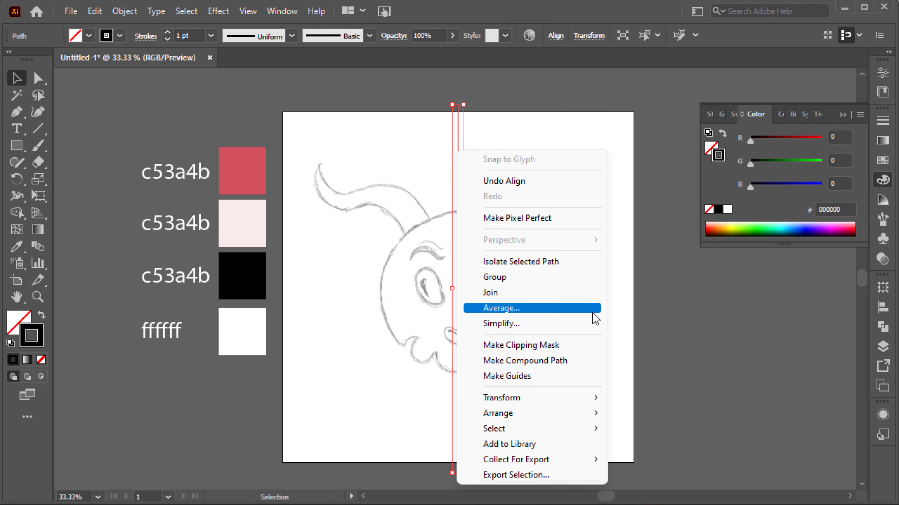
left_click(594, 376)
scroll(467, 333, "up", 1)
right_click(458, 383)
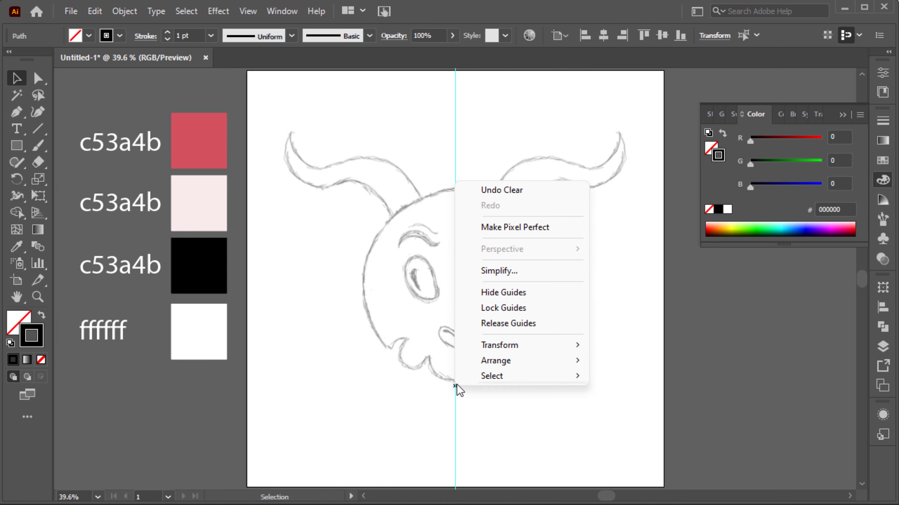
left_click(506, 407)
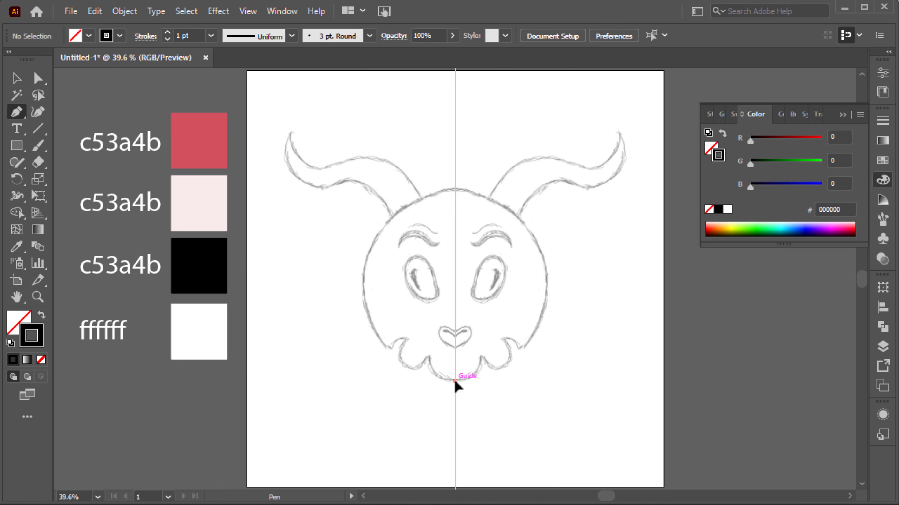
Start the head outline at the chin on the centre guide, curving along the chin scallop.
scroll(454, 380, "up", 5)
left_click_drag(455, 381, 419, 381)
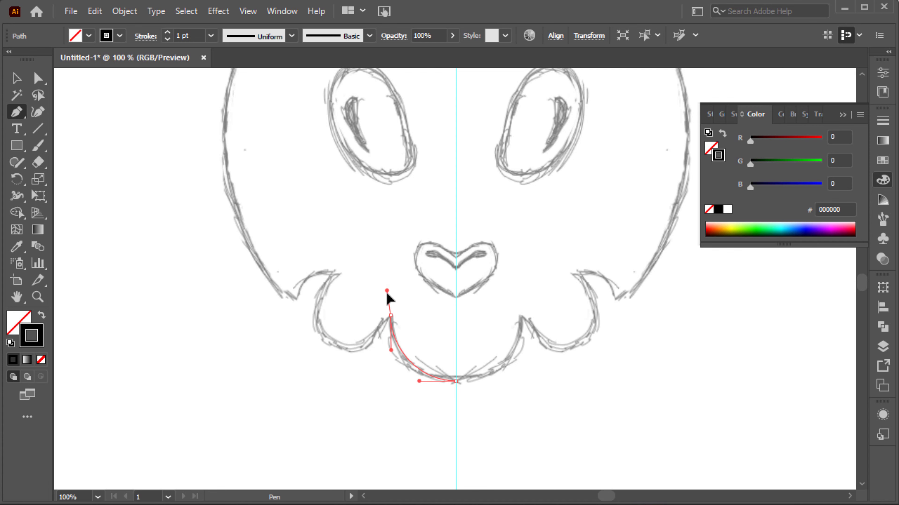
mouse_move(321, 333)
left_mouse_down()
mouse_move(315, 327)
mouse_move(268, 361)
left_mouse_up()
scroll(322, 274, "up", 4)
scroll(229, 311, "down", 4)
scroll(201, 301, "down", 2)
scroll(200, 301, "up", 2)
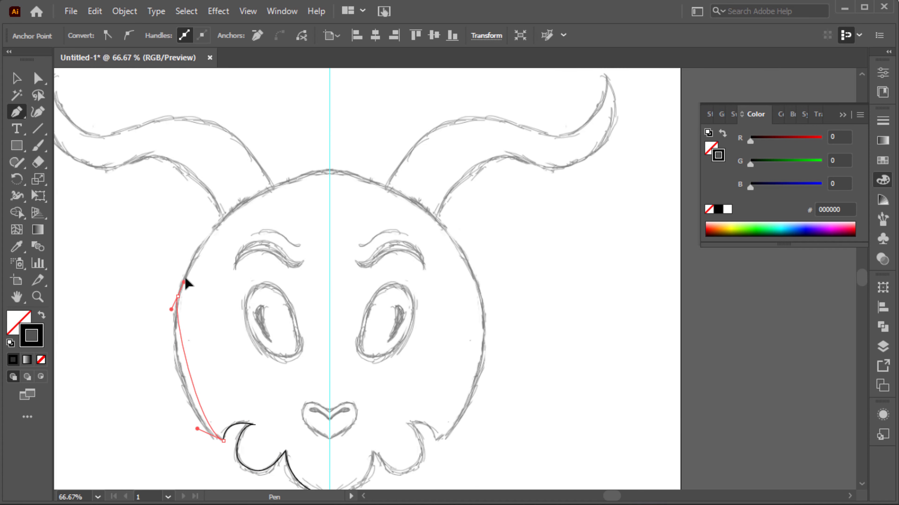
Continue the outline up the left cheek to the crown and finish the path.
left_click_drag(177, 296, 193, 246)
left_click_drag(329, 171, 419, 161)
scroll(324, 335, "down", 2)
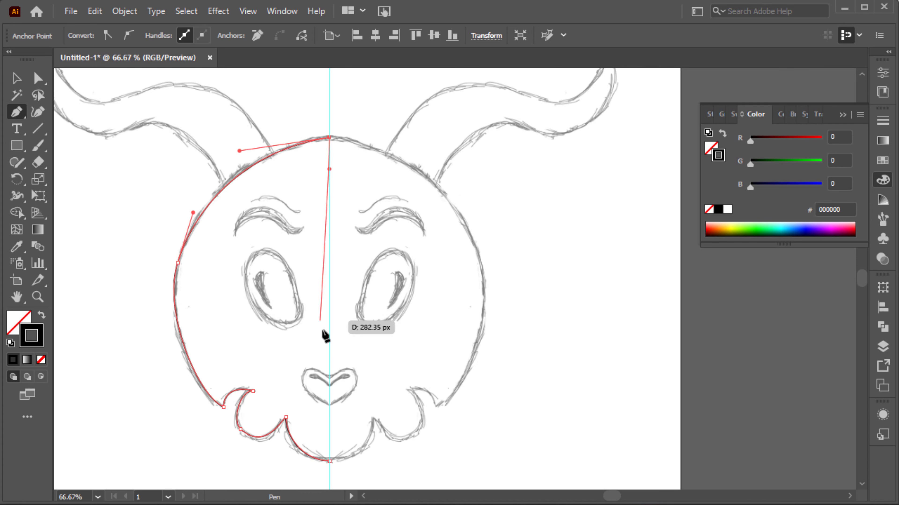
key("v")
left_click(355, 411)
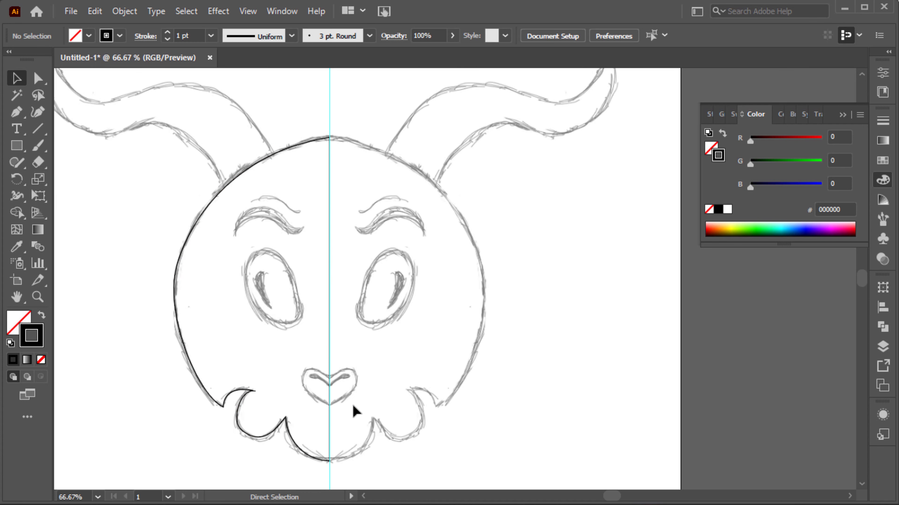
scroll(355, 411, "up", 2)
scroll(355, 411, "left", 3)
Trace the left horn from its tip along the inner edge down to the head.
key("ctrl+0")
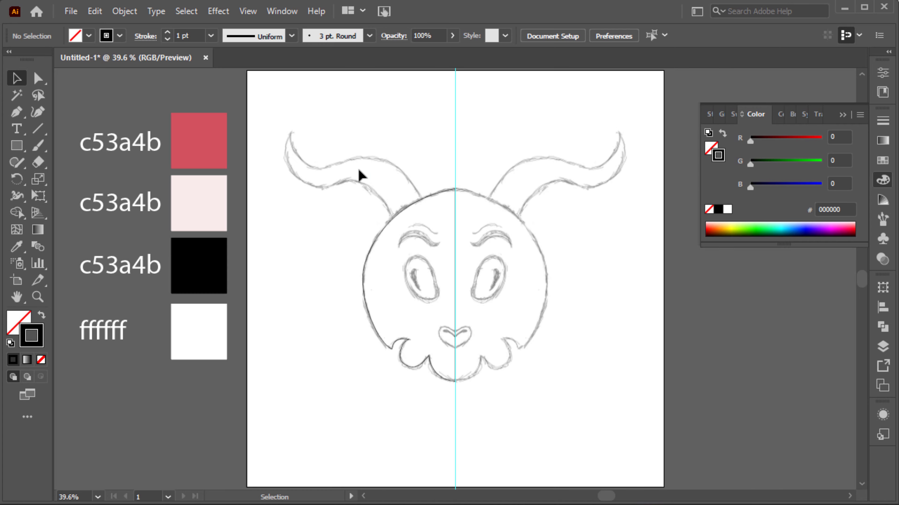
left_click(432, 198)
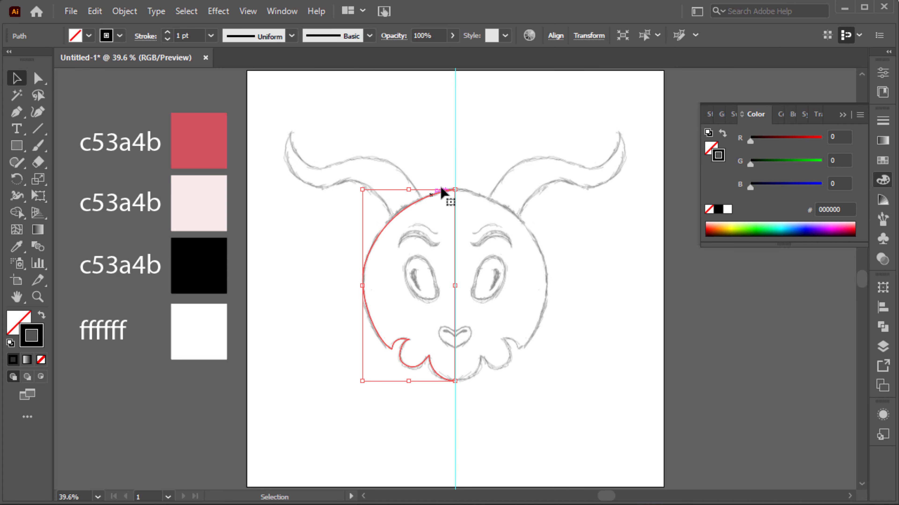
left_click(464, 179)
key("p")
scroll(279, 126, "up", 2)
left_click(301, 138)
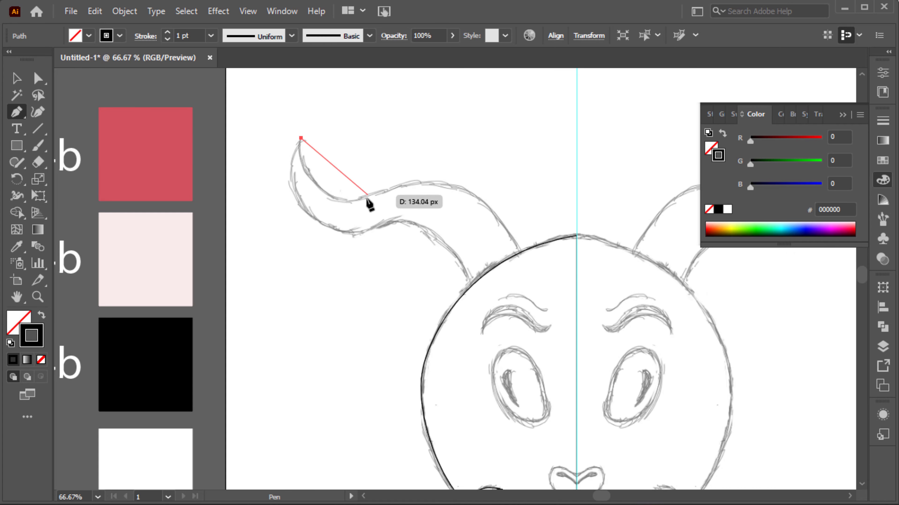
left_click_drag(402, 213, 402, 211)
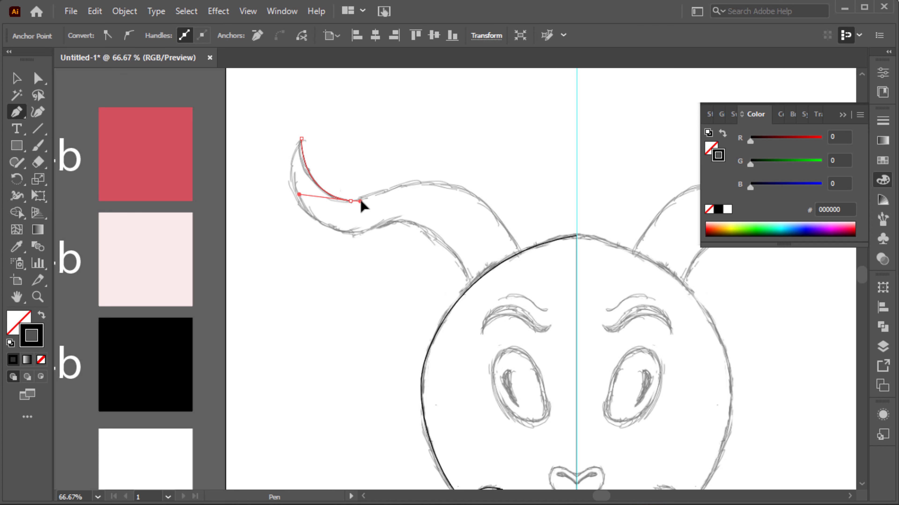
left_click_drag(472, 194, 506, 213)
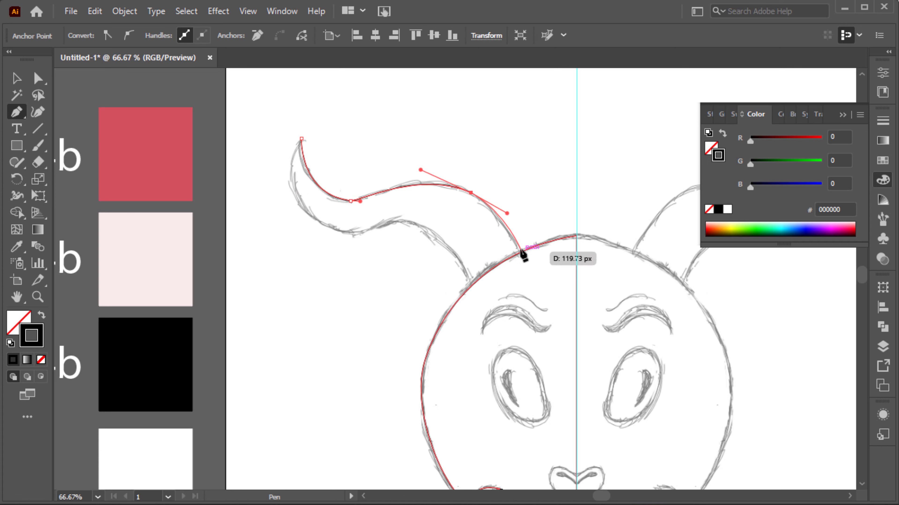
left_click(505, 281)
Curve the horn's underside back and close the shape at the tip.
left_click_drag(346, 236, 334, 234)
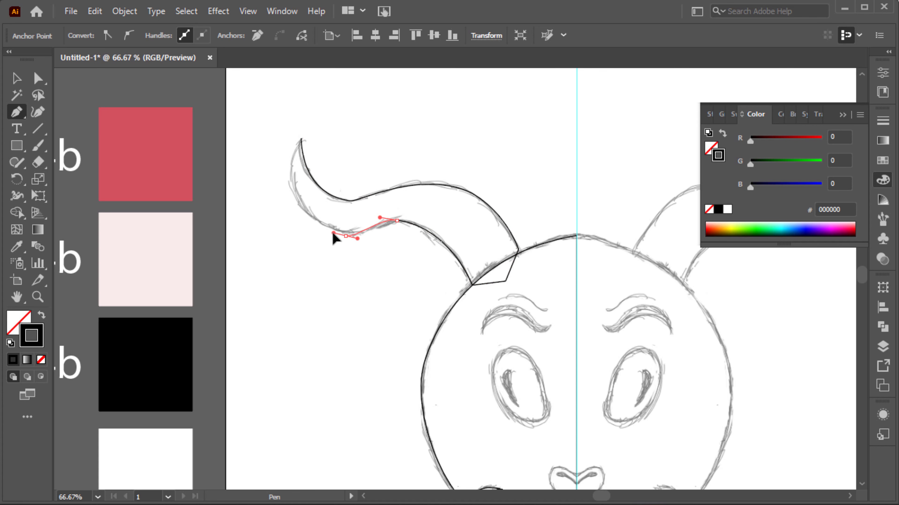
left_click(302, 139)
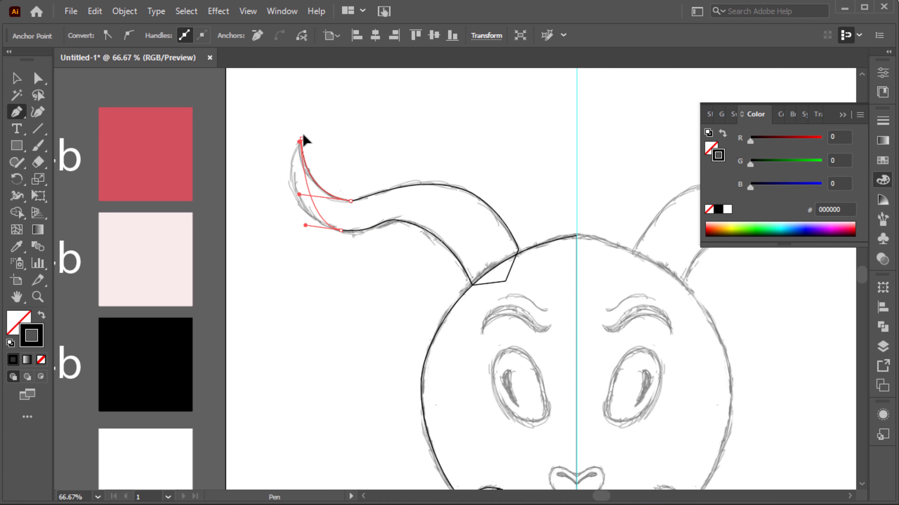
left_click(364, 149, "ctrl")
scroll(371, 154, "down", 2)
scroll(435, 204, "right", 1)
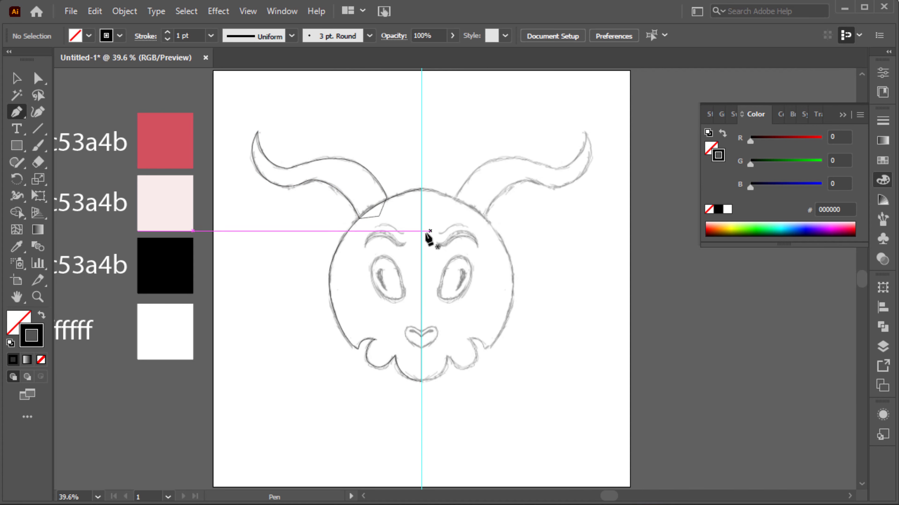
Combine the horn and left head outline with Shape Builder, removing the overlap at the horn base.
left_click(385, 199)
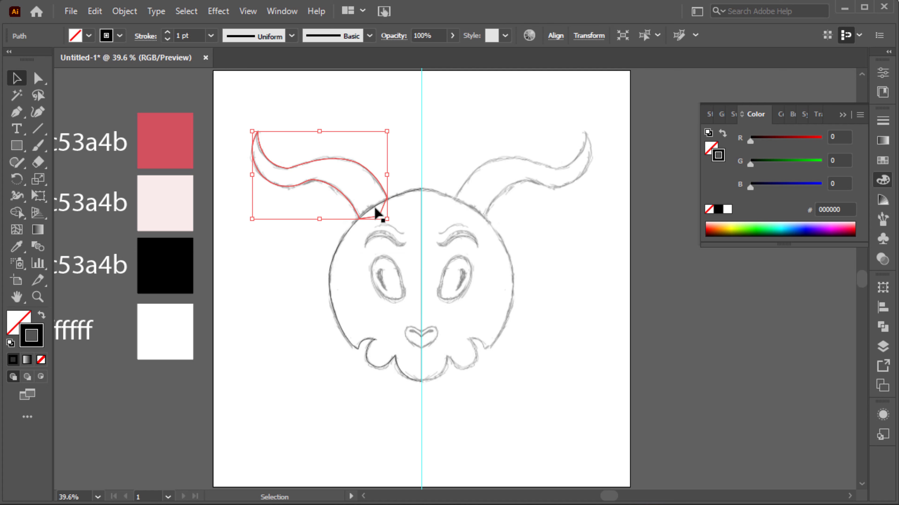
left_click(337, 249, "shift")
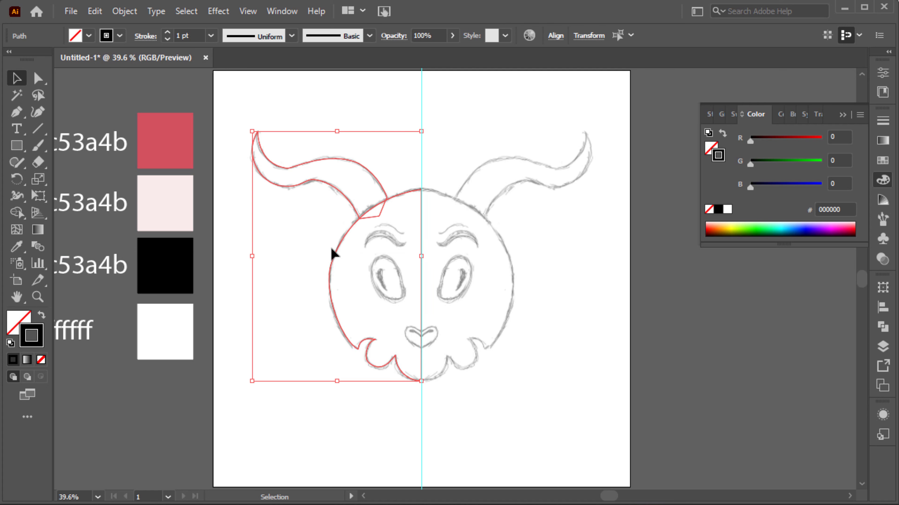
key("shift+m")
left_click(382, 213)
key("v")
Reflect a copy of the horn and head half across the centre guide for the right side.
left_click_drag(16, 179, 60, 195)
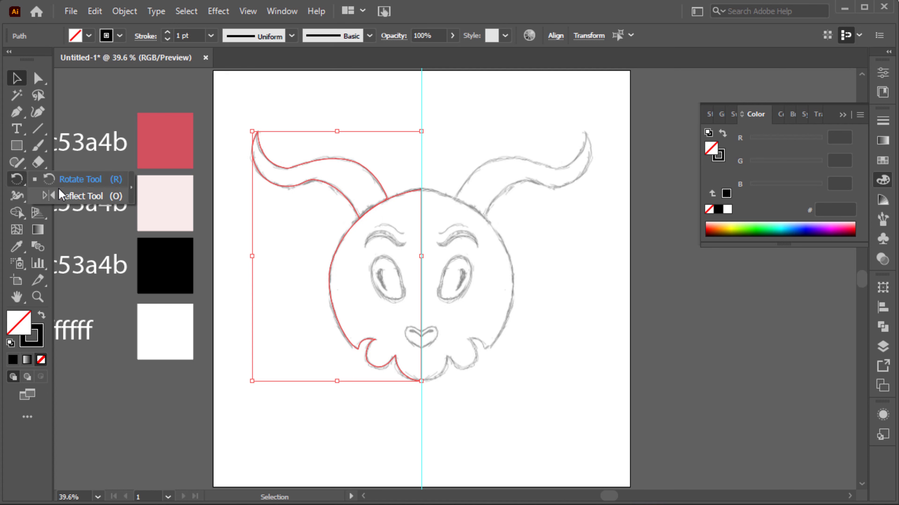
left_click(60, 196)
left_click(421, 220, "alt")
left_click(571, 314)
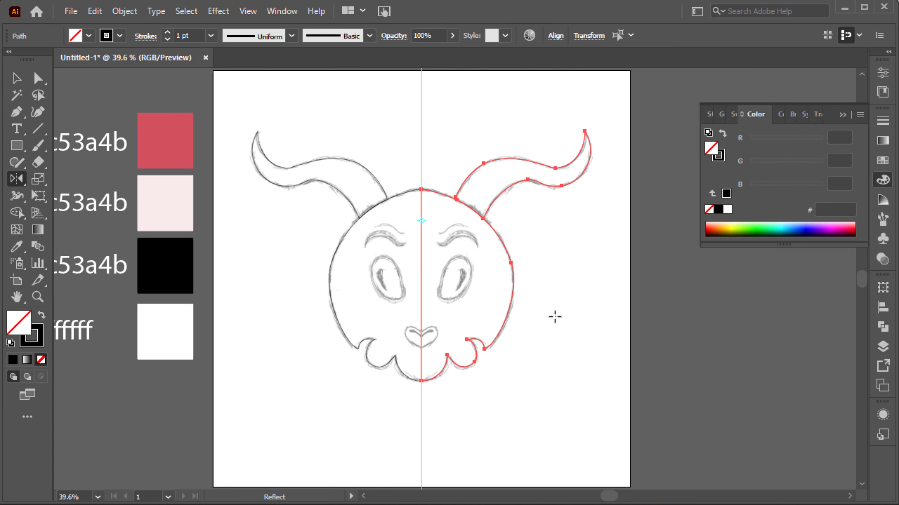
key("v")
Unite both head halves in Pathfinder and swap fill and stroke for a black fill.
left_click(883, 327)
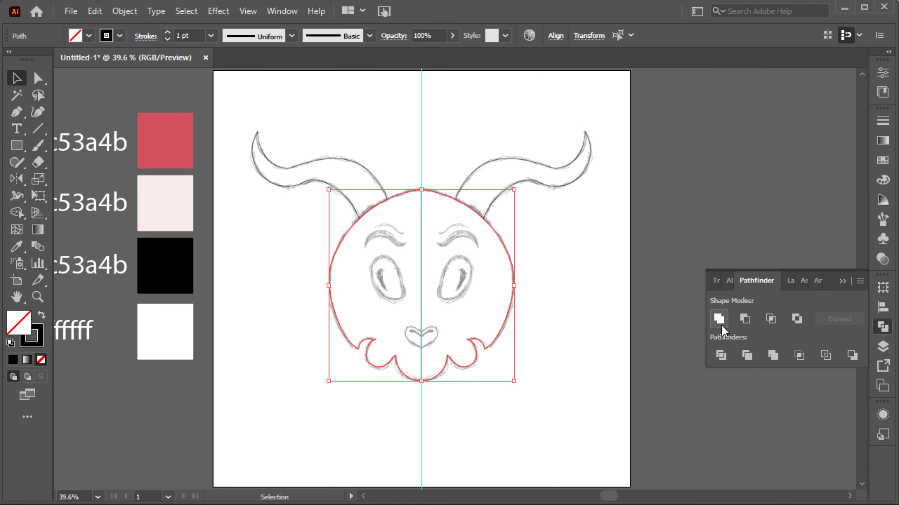
left_click(718, 318)
left_click(615, 263)
left_click(331, 273)
key("shift+x")
Apply a 10 px offset path to the head.
left_click(124, 11)
mouse_move(178, 345)
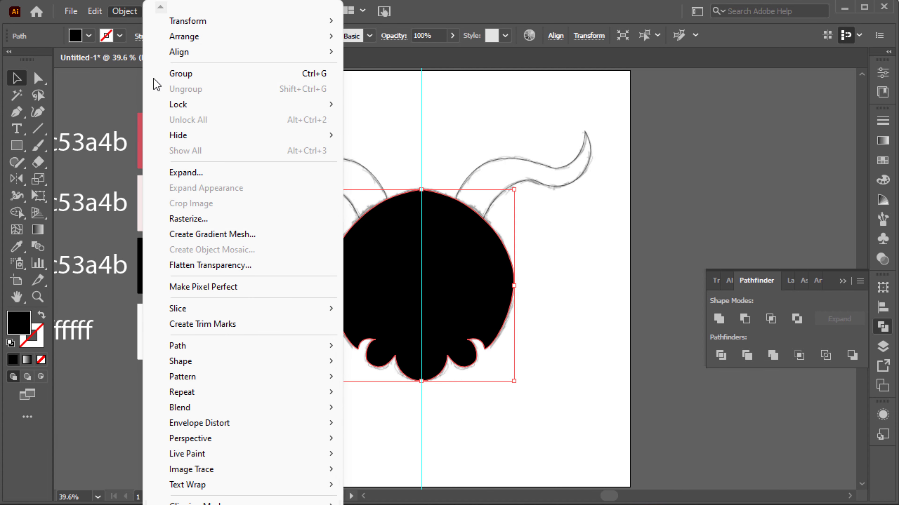
left_click(396, 401)
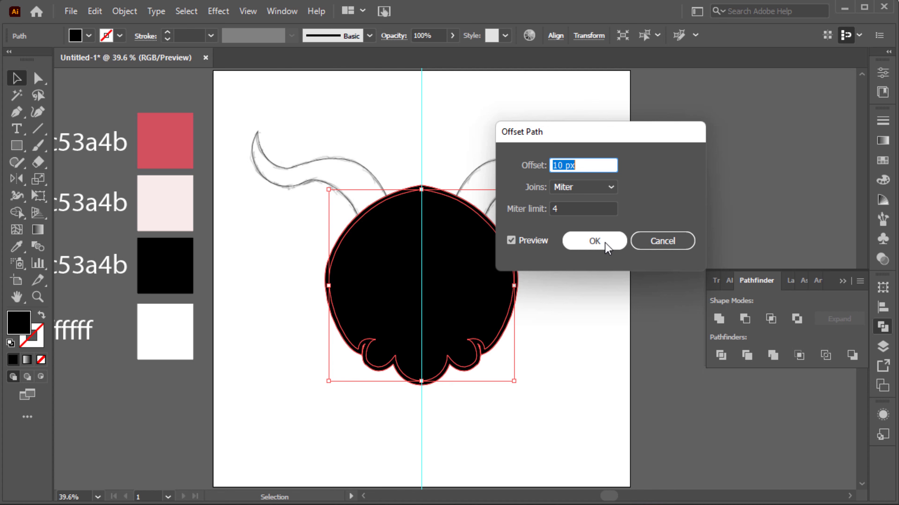
left_click(594, 241)
Fill the offset head with white at 50% opacity.
key("i")
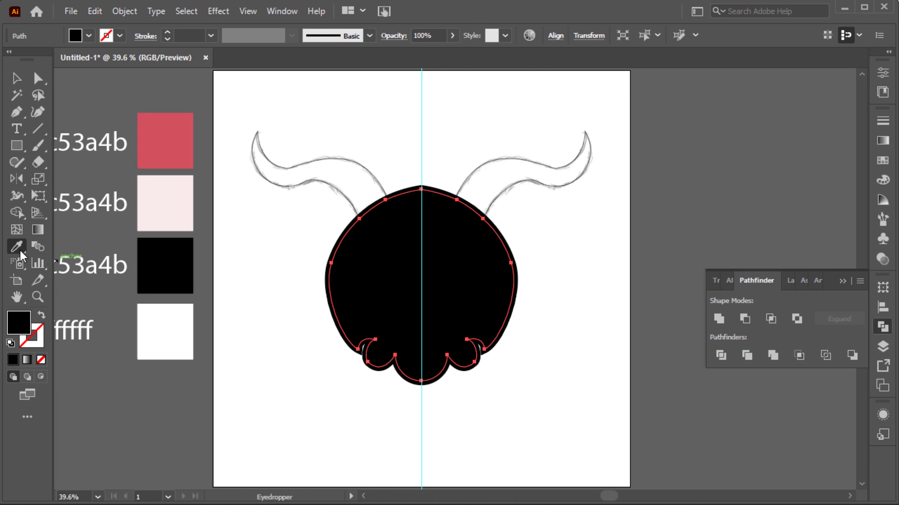
left_click(165, 329)
key("v")
left_click(427, 36)
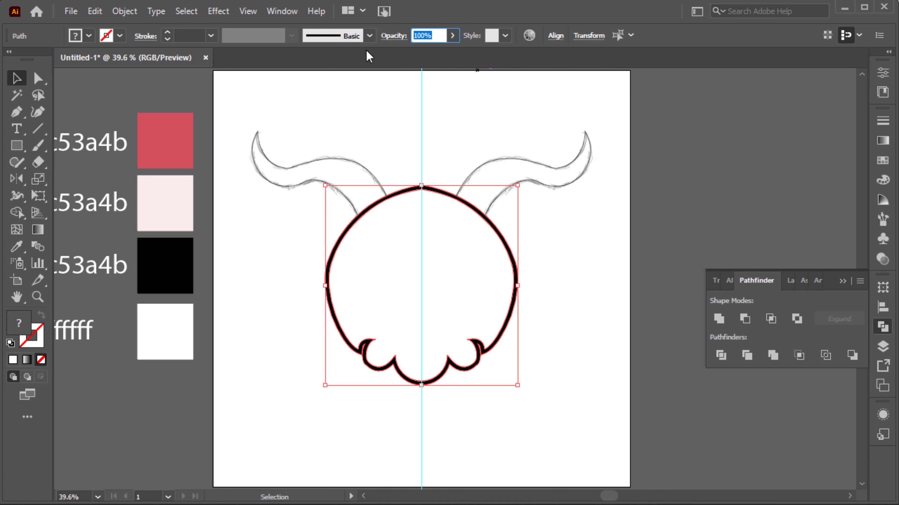
type("50")
left_click(438, 152)
key("ctrl+equal")
key("ctrl+equal")
key("ctrl+equal")
Draw an ellipse fitted over the left eye sketch as a white outline.
left_click_drag(26, 148, 53, 176)
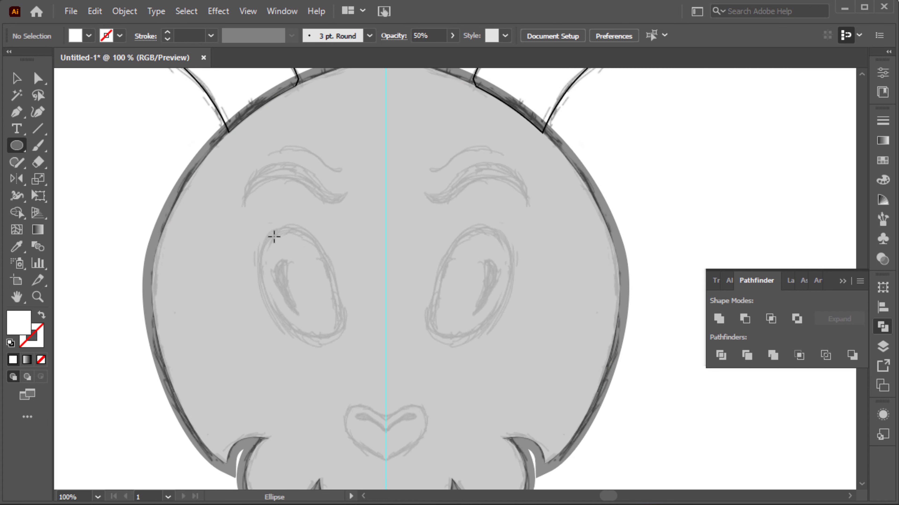
mouse_move(273, 237)
left_mouse_down()
mouse_move(347, 352)
mouse_move(375, 335)
left_mouse_up()
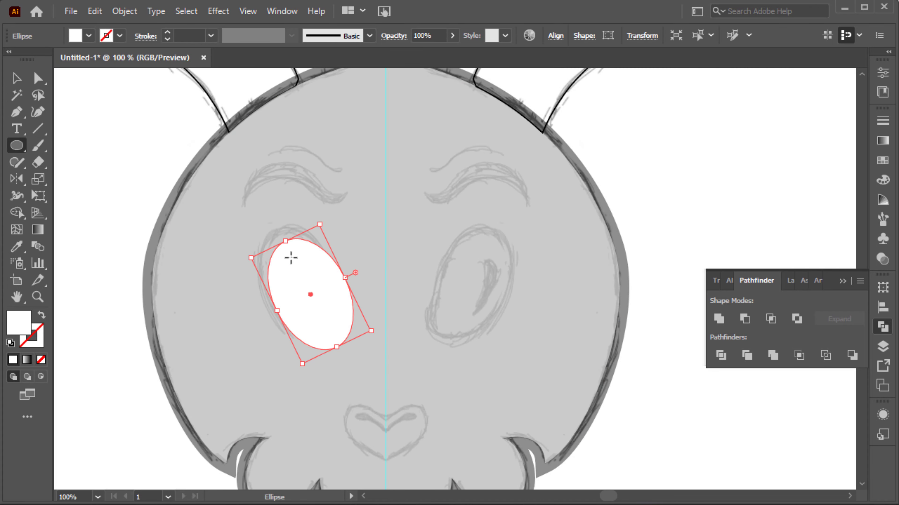
key("v")
left_click_drag(291, 258, 283, 249)
left_click_drag(365, 323, 367, 325)
left_click_drag(298, 357, 297, 363)
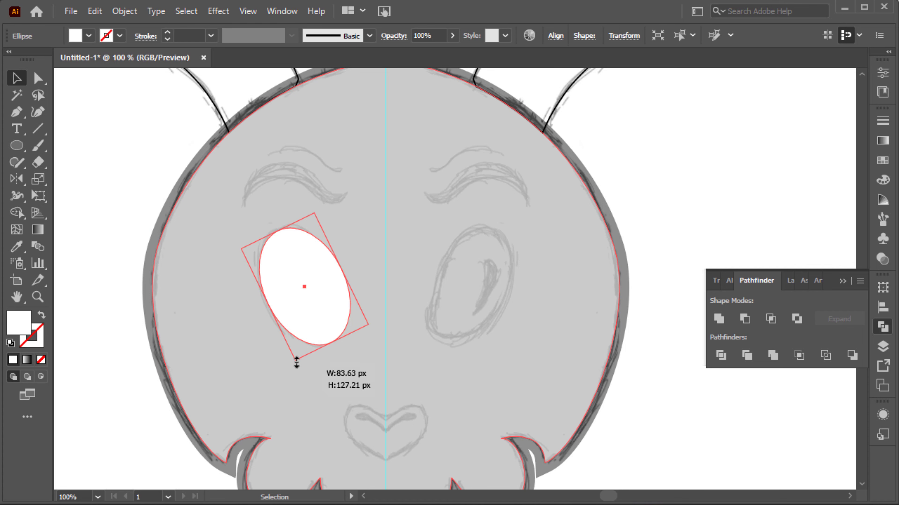
key("shift+x")
key("p")
key("ctrl+equal")
key("ctrl+equal")
Draw a curved highlight path inside the left eye and taper it with the Width tool.
left_click(304, 342)
left_click_drag(270, 241, 275, 196)
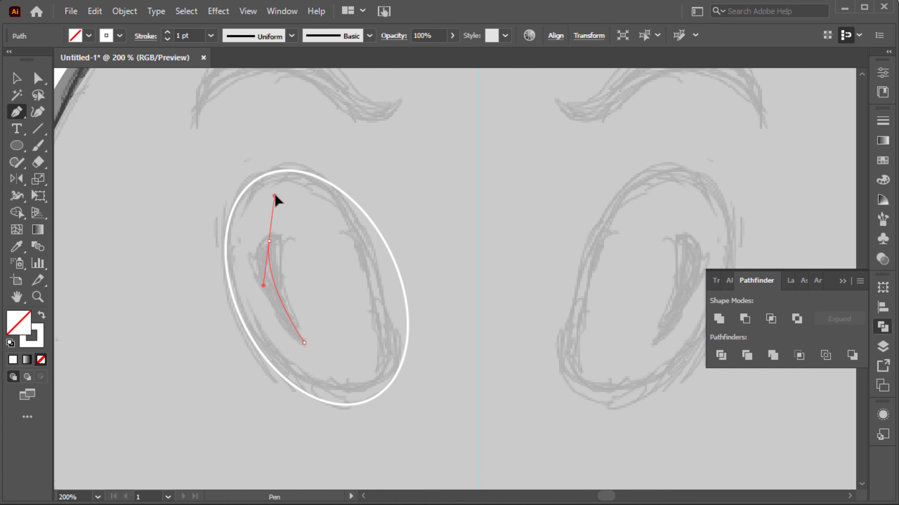
key("v")
left_click(279, 290)
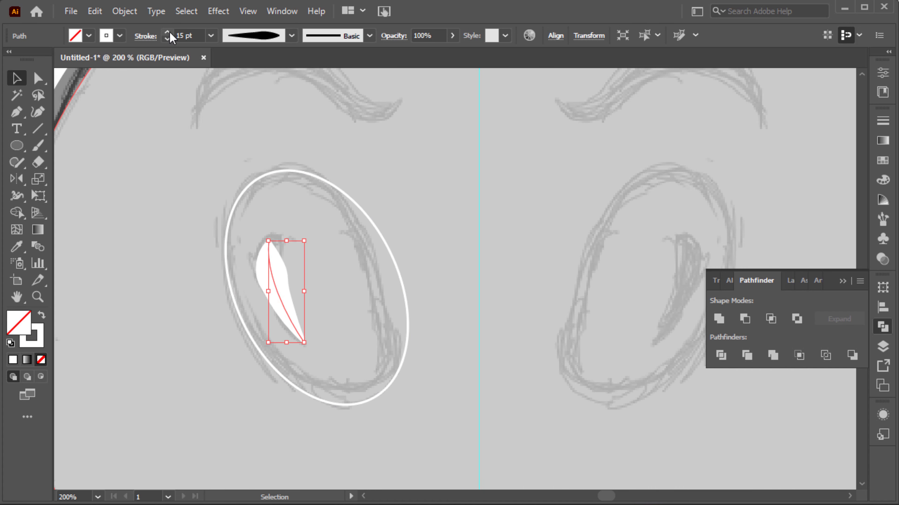
left_click_drag(16, 195, 60, 196)
key("ctrl+equal")
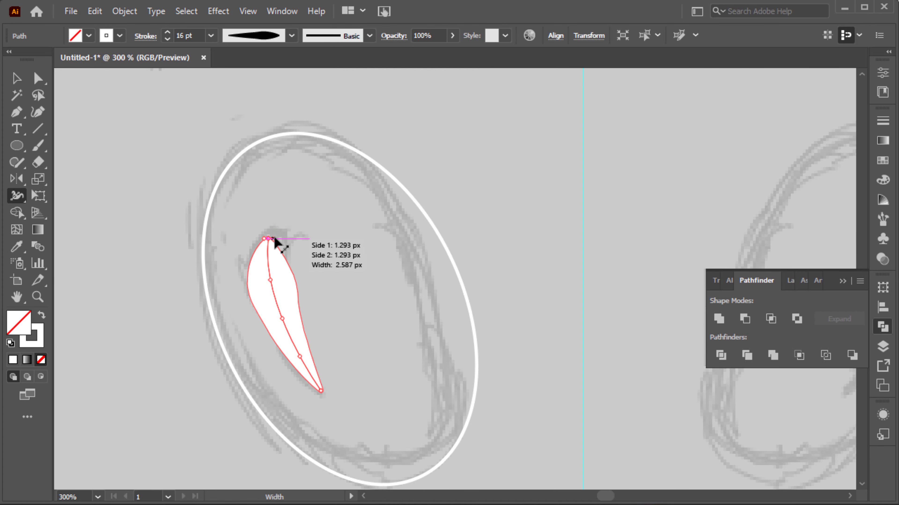
left_click_drag(275, 241, 281, 241)
left_click_drag(294, 276, 311, 361)
Expand the highlight stroke's appearance into a filled white shape.
key("v")
left_click(345, 333)
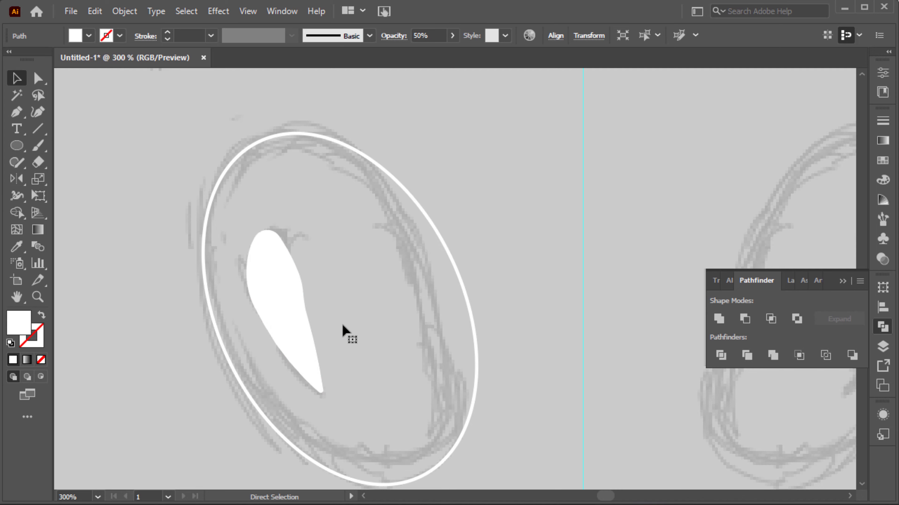
key("ctrl+0")
left_click(417, 285)
key("p")
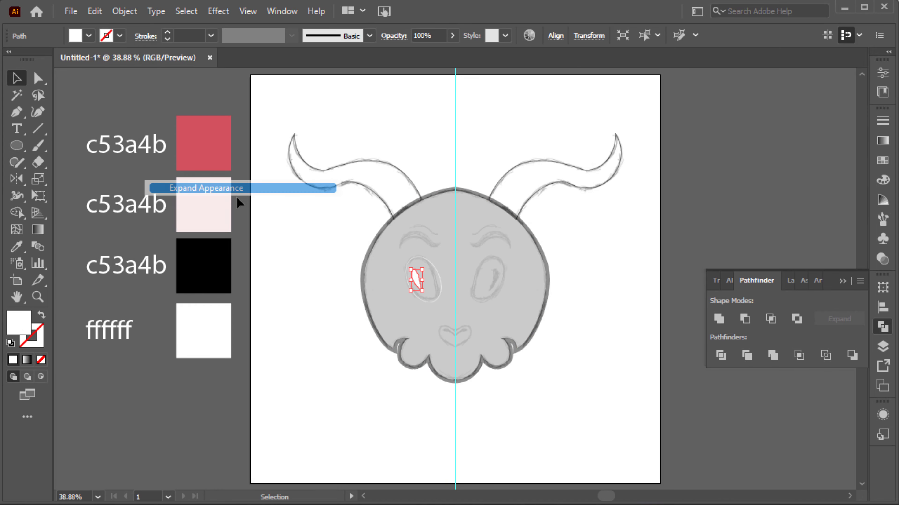
scroll(425, 265, "up", 4, "alt")
left_click(335, 201)
Draw two eyebrow curves above the left eye as white strokes.
left_click_drag(448, 171, 440, 170)
left_click(482, 200)
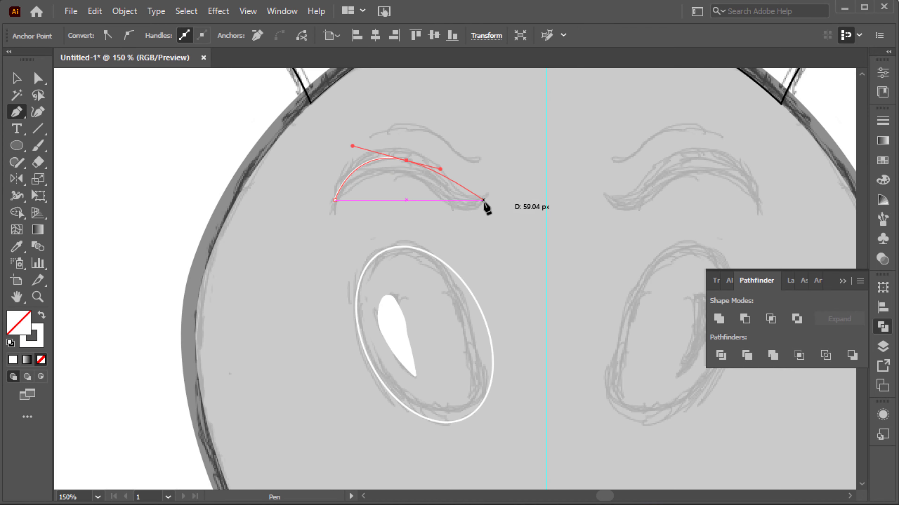
key("Escape")
scroll(517, 173, "up", 3)
left_click_drag(375, 184, 427, 175)
left_click(478, 208)
key("shift+x")
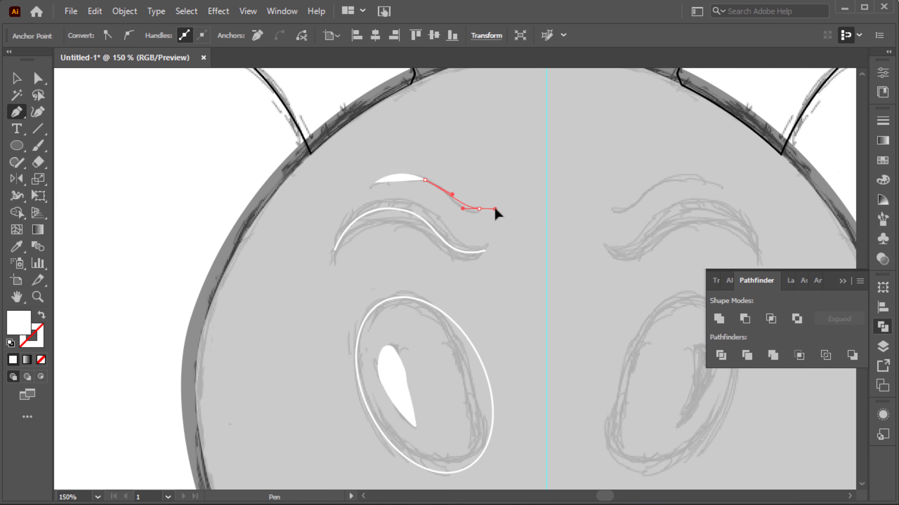
key("v")
key("shift+x")
left_click(433, 228, "shift")
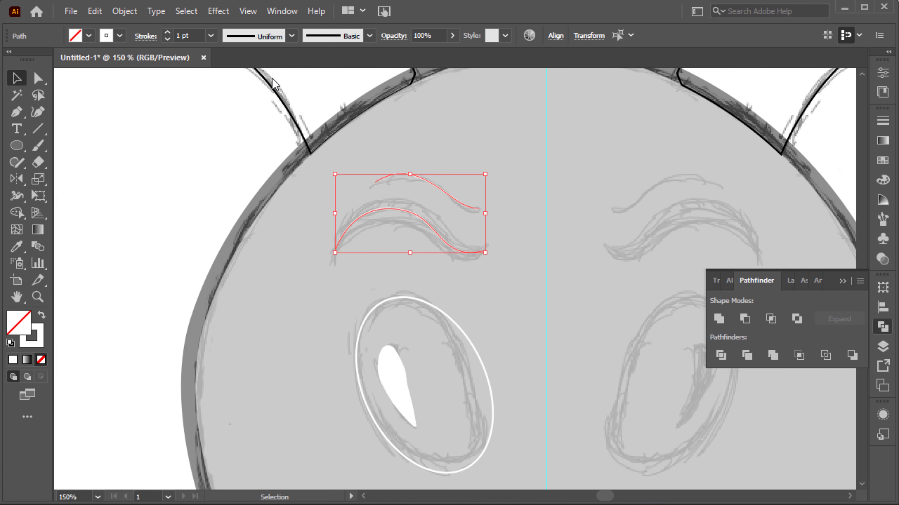
Give the eyebrows a 12 pt tapered stroke and expand them into filled shapes.
left_click(171, 34)
left_click(333, 217)
scroll(381, 237, "down", 2, "alt")
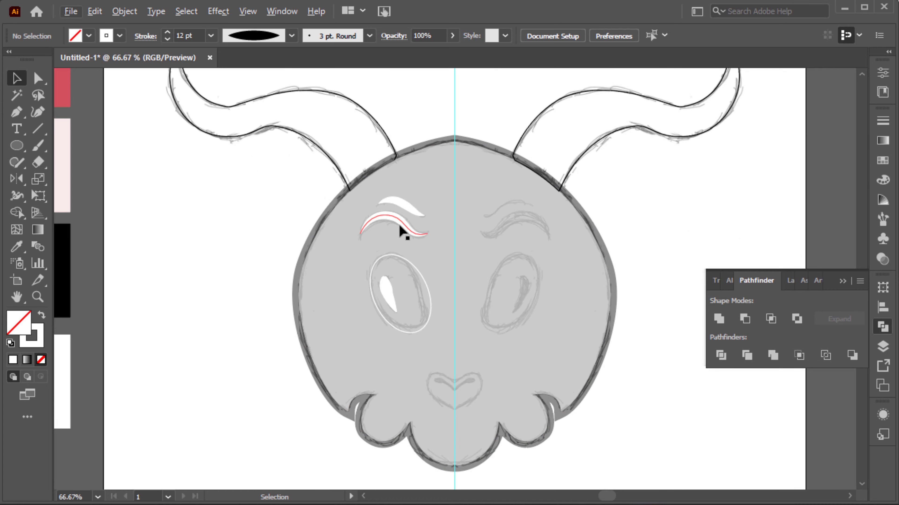
left_click(402, 231)
left_click(124, 11)
left_click(241, 133)
Reflect a copy of the left eye and eyebrows across the centre guide.
left_click(378, 274, "shift")
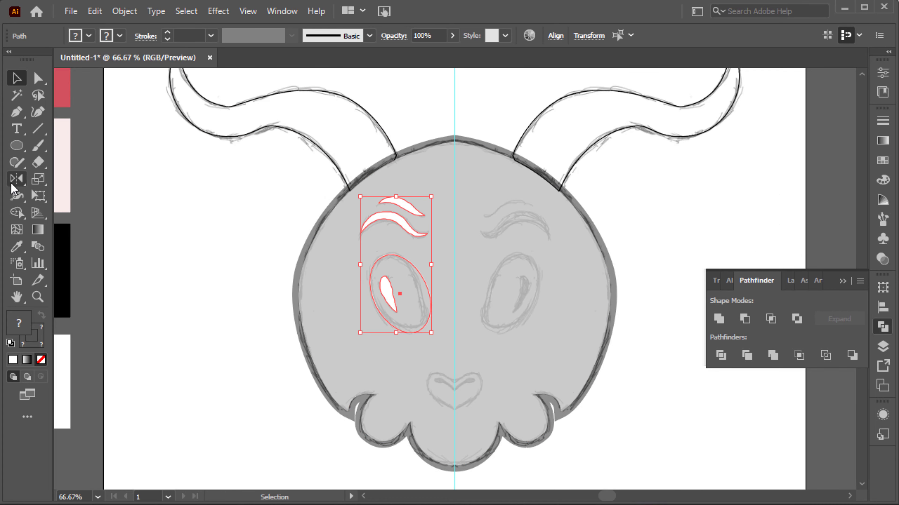
left_click(15, 180)
left_click(454, 240, "alt")
left_click(568, 317)
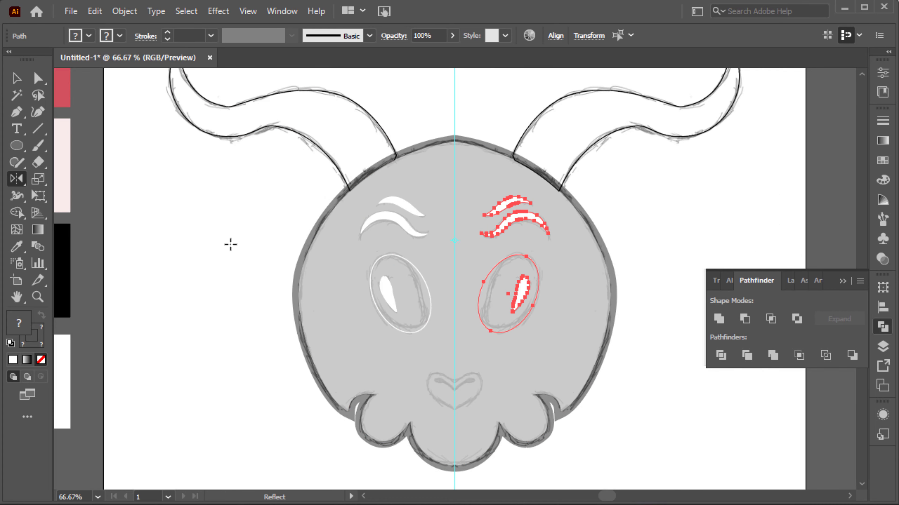
key("p")
scroll(401, 287, "up", 2, "alt")
left_click(448, 426)
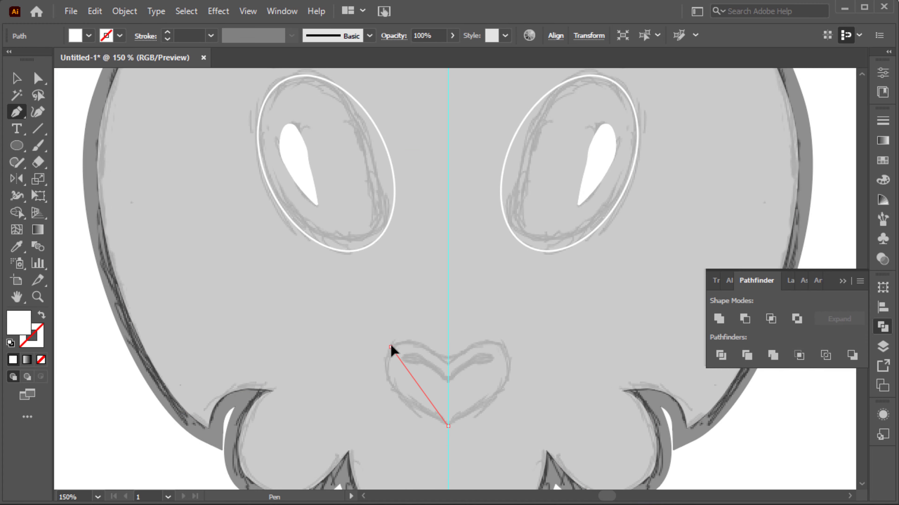
Draw the left half of a heart-shaped nose down to the centre guide.
left_click_drag(416, 300, 403, 327)
left_click(448, 364)
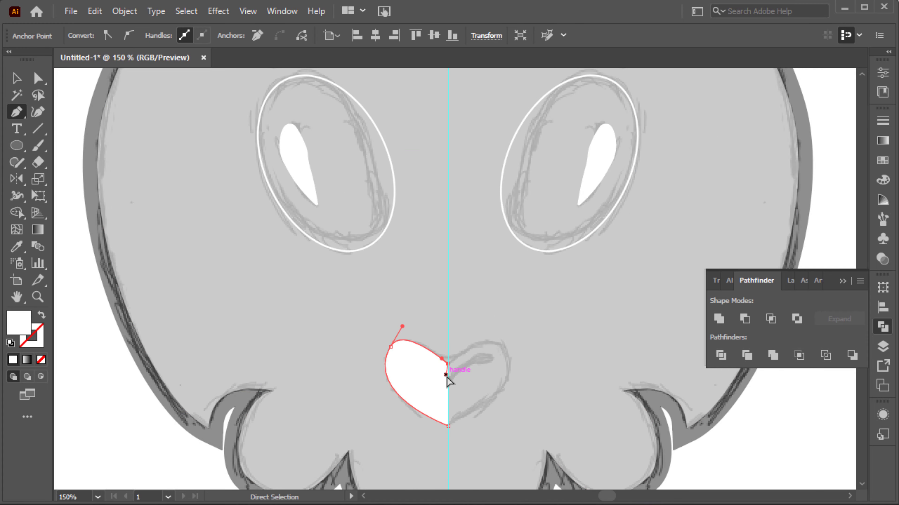
key("shift+x")
left_click(448, 426)
Reflect a copy of the half-heart across the centre guide to complete the nose.
key("v")
key("o")
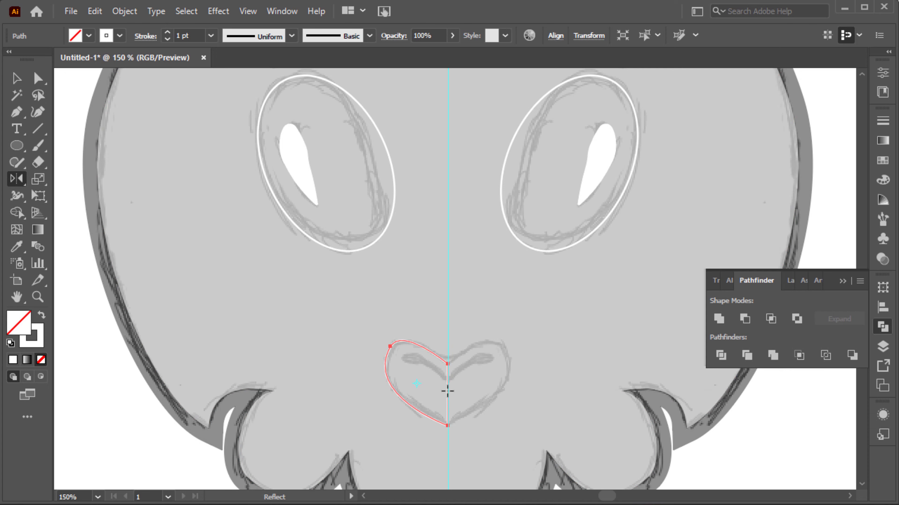
left_click(445, 391, "alt")
left_click(536, 328)
key("v")
left_click(389, 382, "shift")
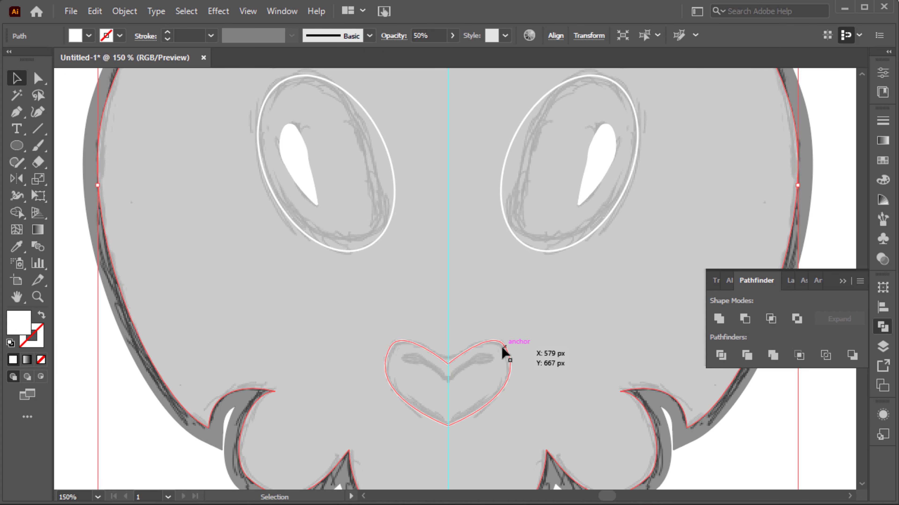
key("ctrl+0")
left_click(439, 279)
Fill both eyes with black sampled from the black swatch.
left_click(474, 280, "shift")
key("i")
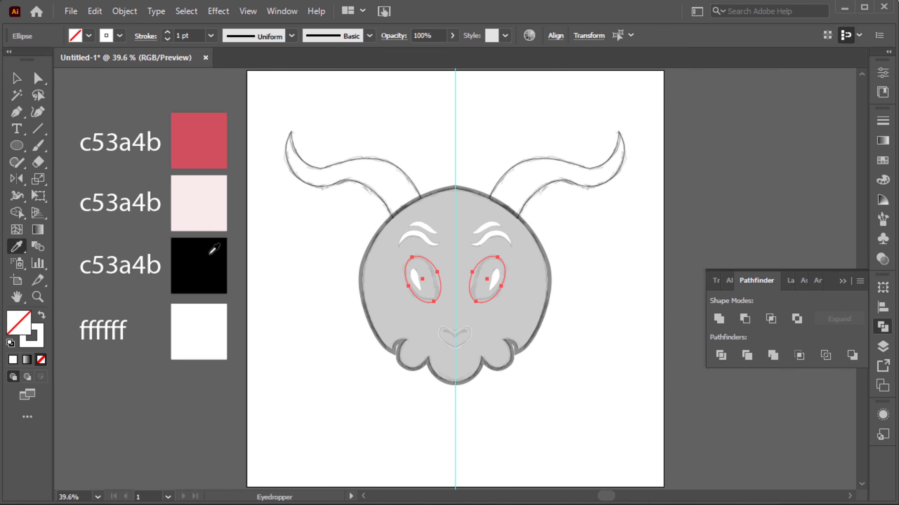
left_click(214, 249)
key("v")
left_click(232, 372)
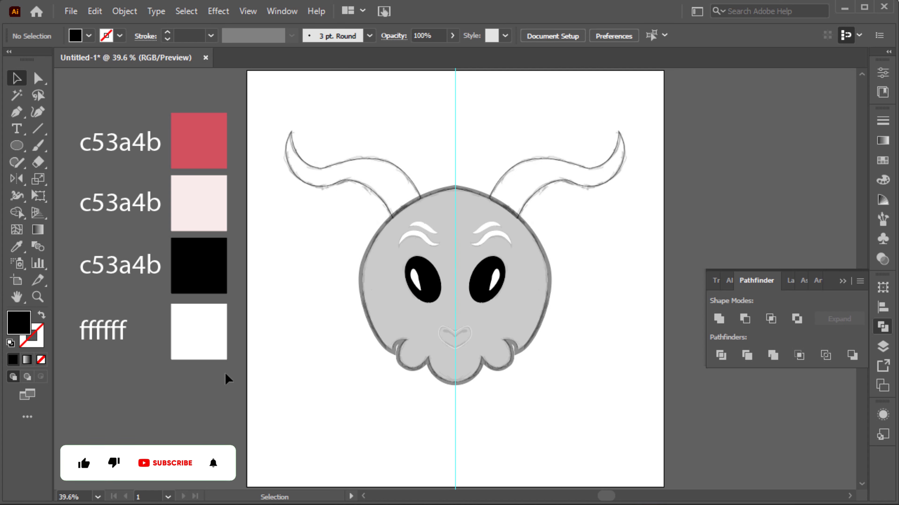
Fill both eyebrows and the nose solid black.
left_click(415, 232)
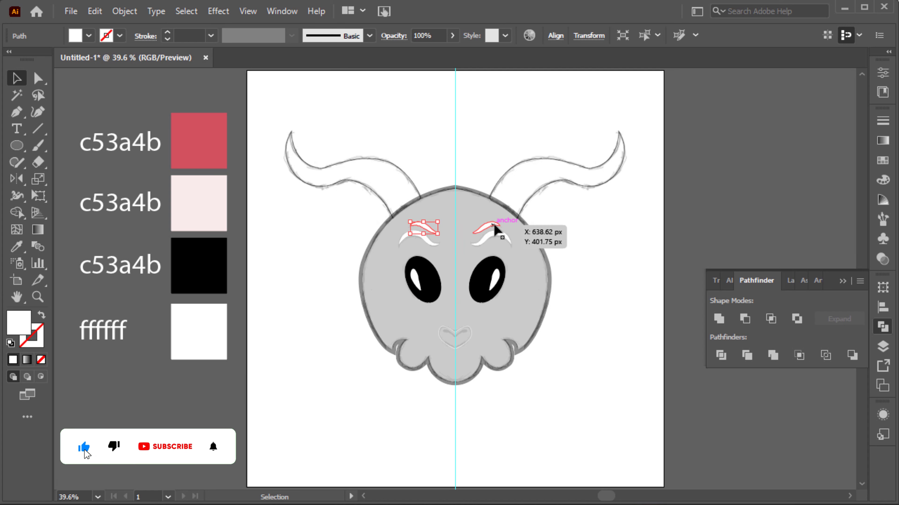
left_click(490, 232, "shift")
key("i")
left_click(198, 266)
key("v")
left_click(248, 377)
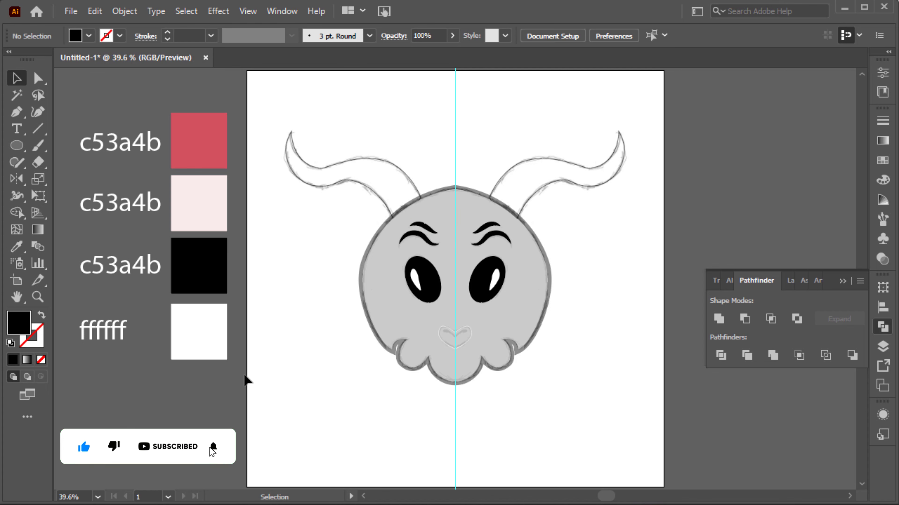
left_click(441, 336)
key("i")
left_click(428, 287)
key("v")
left_click(367, 371)
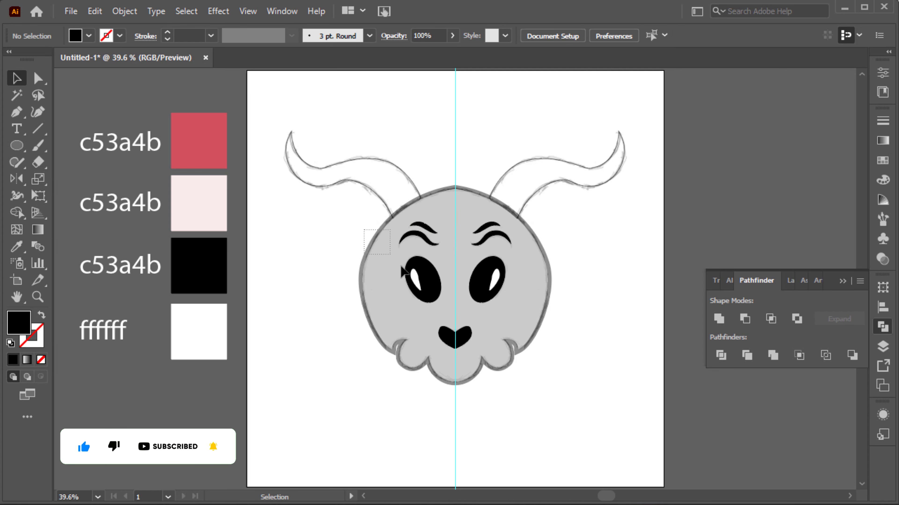
Make the head white and fill both horns black.
left_click(403, 272)
left_click(452, 35)
left_click(460, 54)
left_click(502, 184)
left_click(410, 179, "shift")
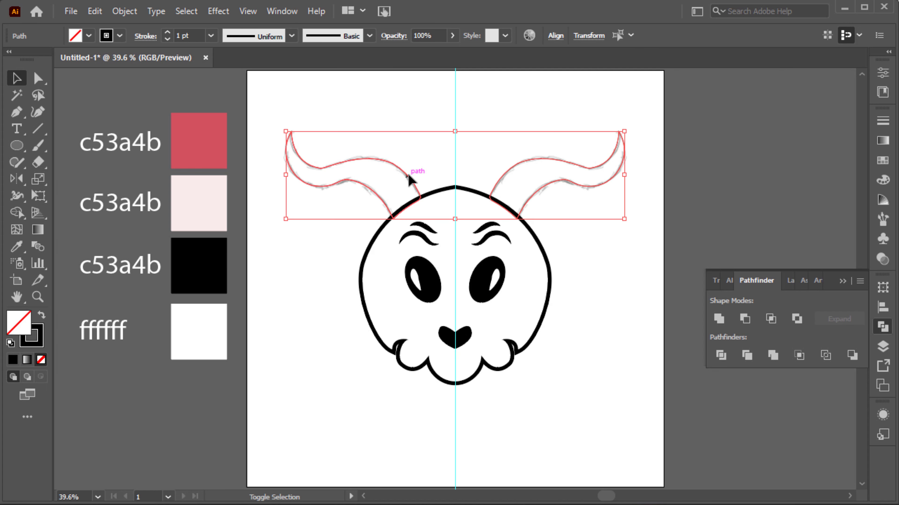
key("i")
left_click(198, 266)
key("v")
left_click(205, 377)
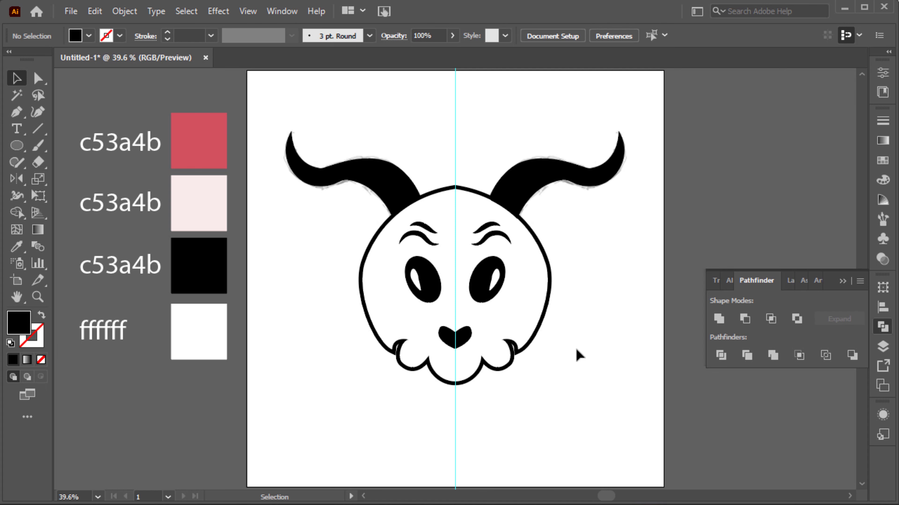
Draw a curved white-stroked, no-fill highlight line on the nose with the Pen.
scroll(419, 296, "up", 5)
left_click(17, 246)
left_click(297, 261)
key("p")
scroll(343, 262, "up", 2)
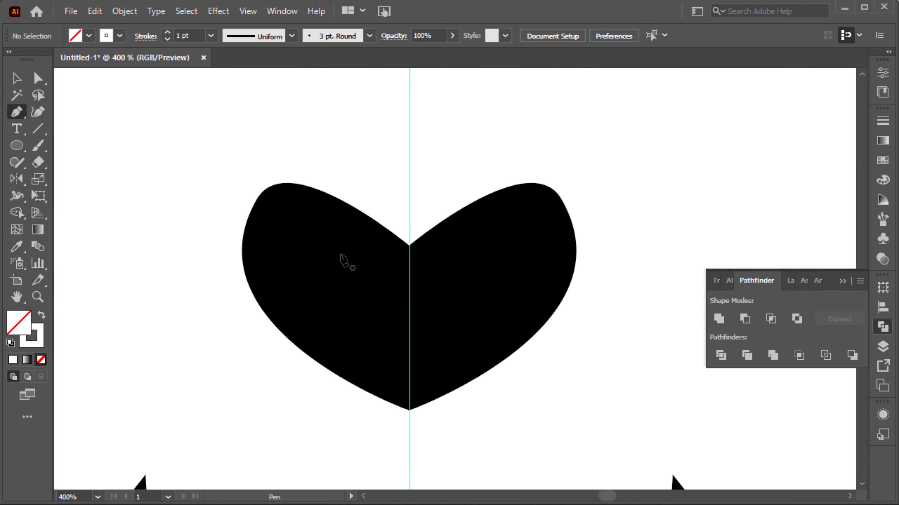
scroll(340, 255, "up", 1)
left_click(287, 209)
left_click_drag(447, 301, 502, 366)
left_click(307, 161, "ctrl")
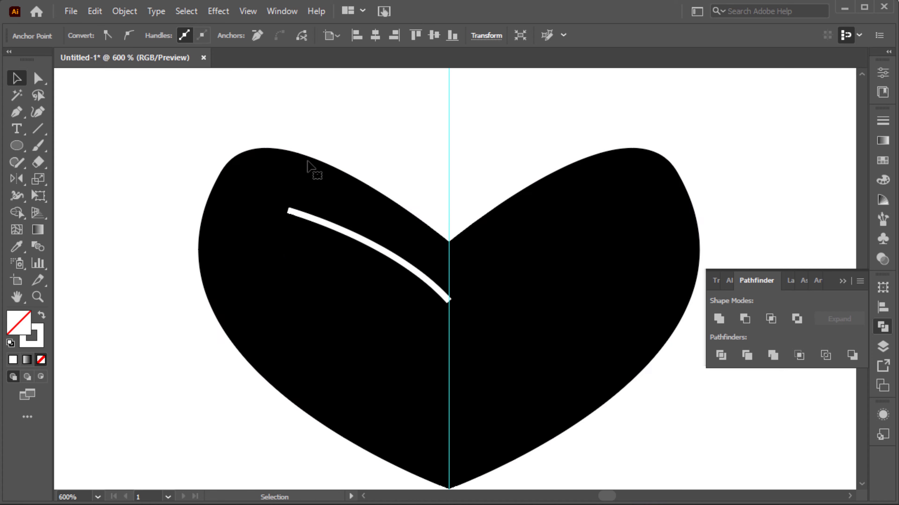
Give the nose highlight a tapered stroke width profile.
left_click(336, 230)
left_click(291, 35)
left_click(220, 70)
left_click(146, 35)
left_click(130, 255)
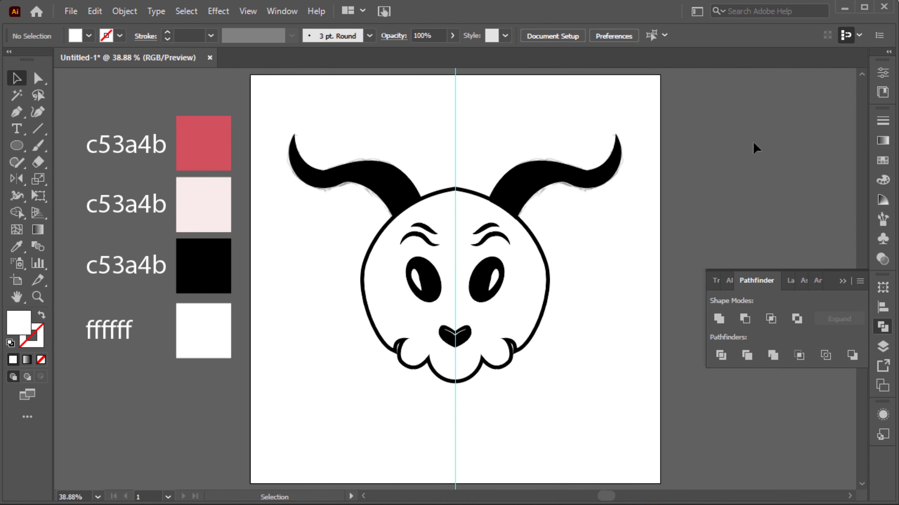
Add an offset path outline around both horns.
left_click(347, 170)
left_click(566, 170, "shift")
left_click(124, 11)
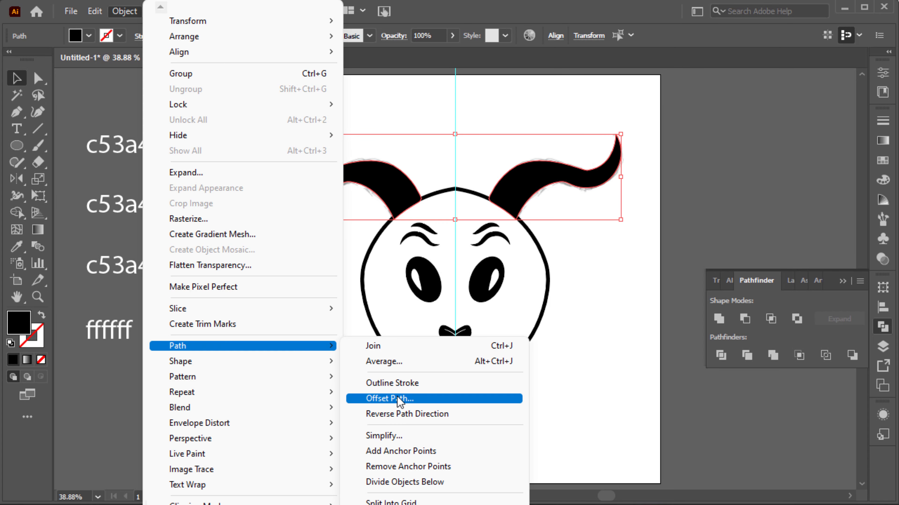
left_click(381, 398)
left_click(597, 243)
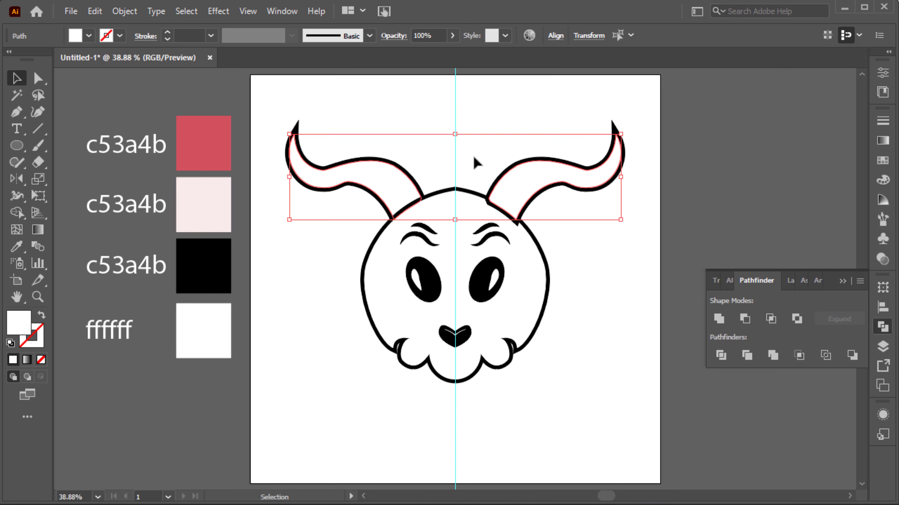
left_click(702, 258)
Send the horn to the back, behind the head.
left_click(526, 180)
right_click(525, 180)
left_click(718, 450)
left_click(709, 190)
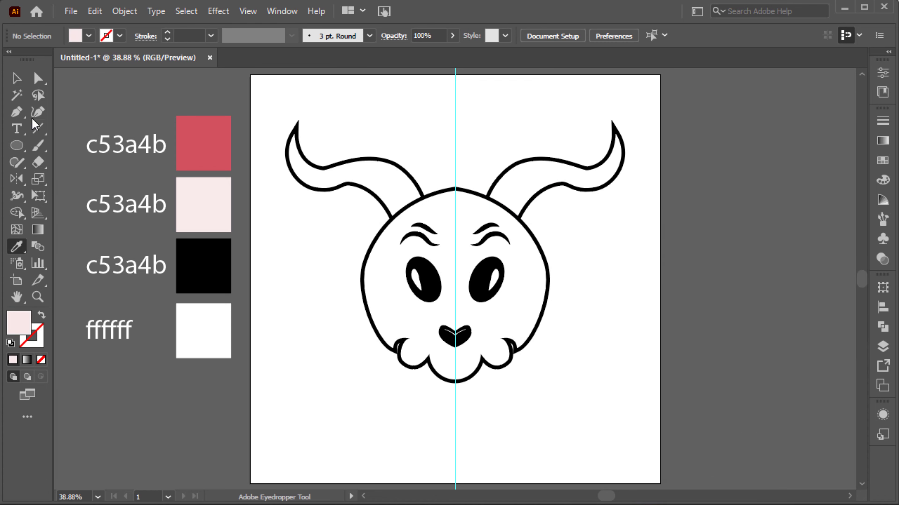
Draw a rectangle covering the whole artboard and send it behind everything.
left_click(16, 146)
left_click_drag(251, 75, 660, 483)
right_click(626, 445)
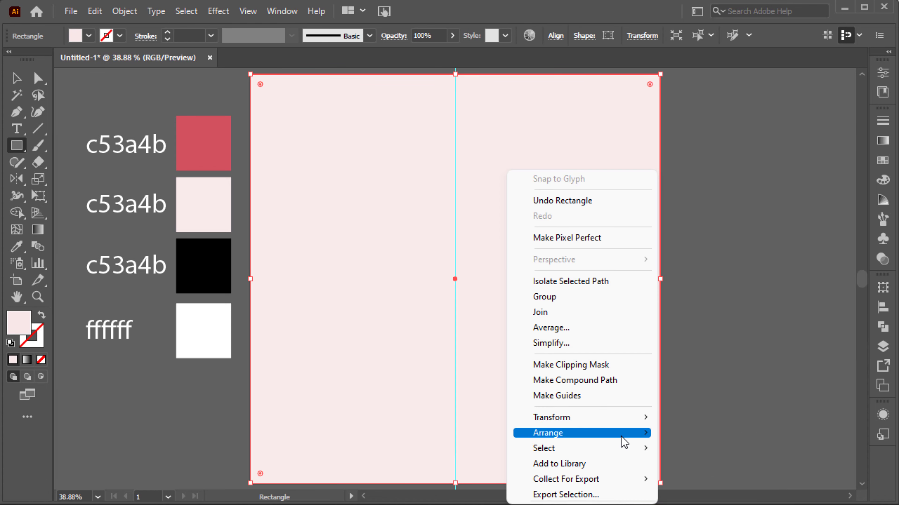
left_click(708, 475)
key("v")
left_click(685, 185)
Scale the goat head down about its centre.
left_click_drag(279, 398, 279, 393)
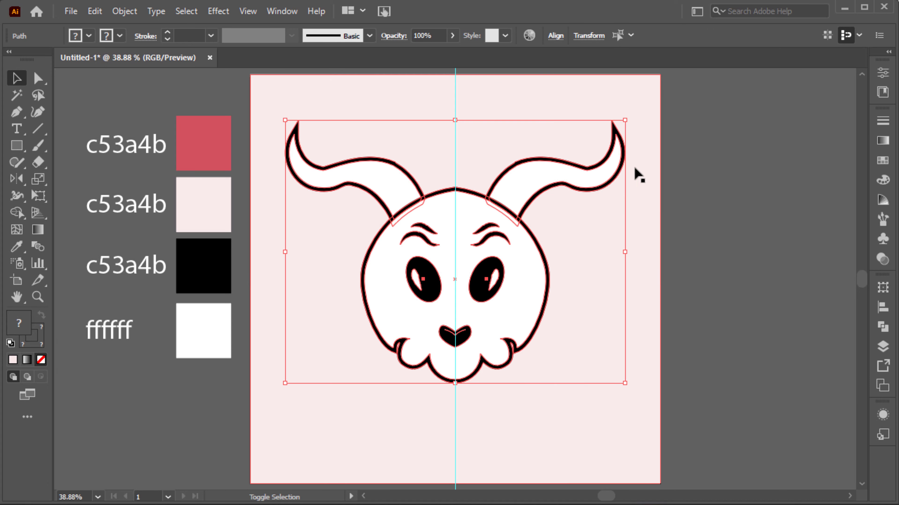
left_click_drag(623, 123, 552, 177)
left_click(678, 216)
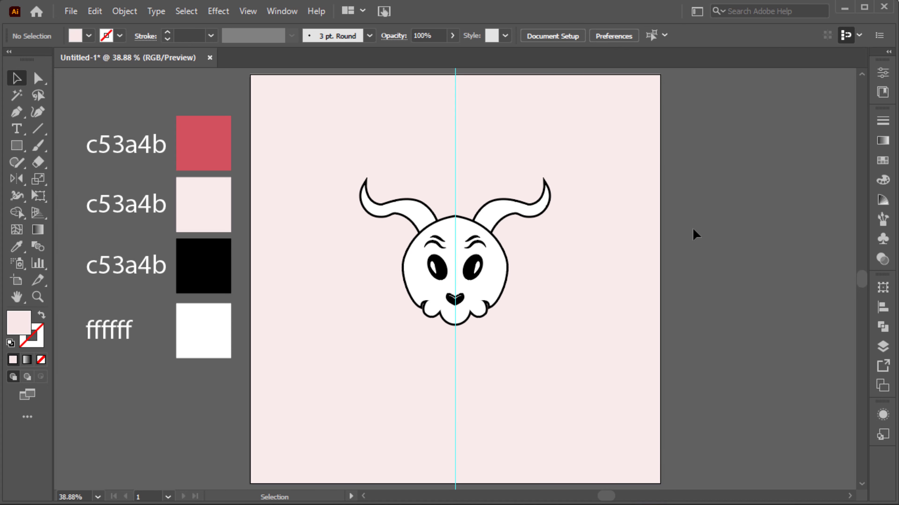
Set the stroke colour to the red c53a4b swatch.
left_click(16, 246)
left_click(203, 144)
key("shift+x")
Draw a horizontal ray from the head centre and repeat 3° rotated copies around a full circle.
left_click(456, 274)
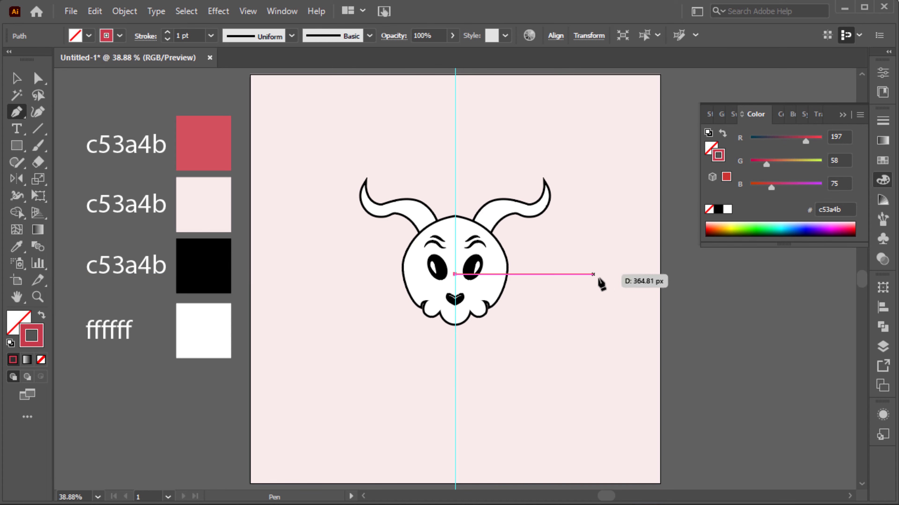
left_click(642, 275)
key("v")
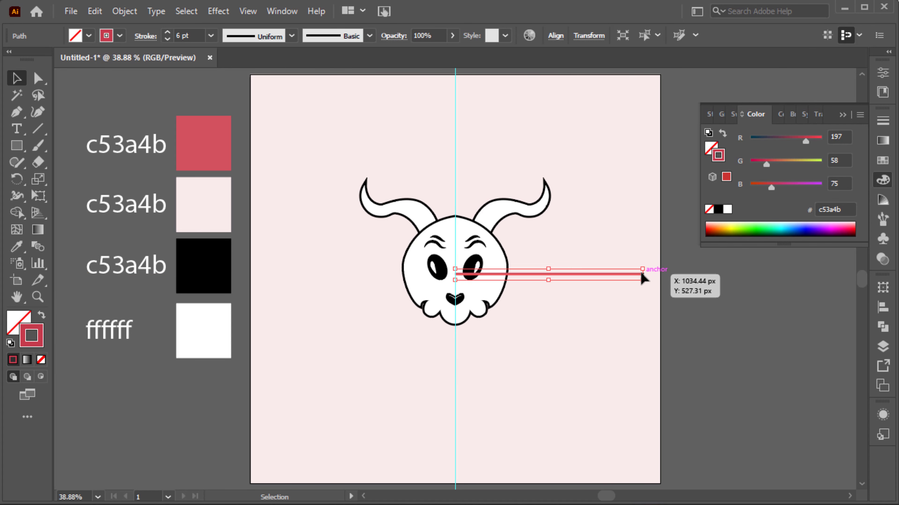
key("r")
left_click(455, 274, "alt")
type("360")
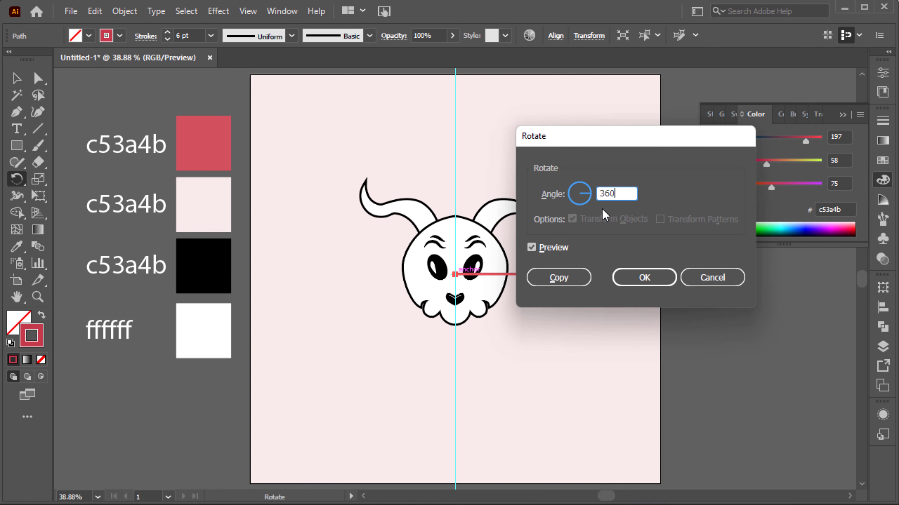
left_click(558, 277)
key("ctrl+d")
key("ctrl+d")
key("ctrl+d")
key("ctrl+d")
key("ctrl+d")
key("ctrl+d")
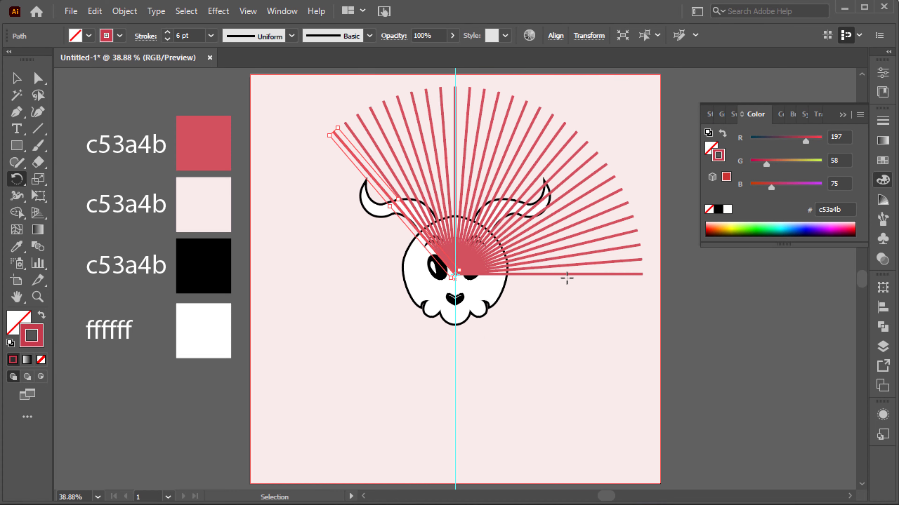
key("ctrl+d")
key("ctrl+d")
key("ctrl+d")
key("ctrl+d")
key("ctrl+d")
key("ctrl+d")
Group the burst lines and send the group behind the goat head.
key("v")
left_click(668, 144)
key("ctrl+a")
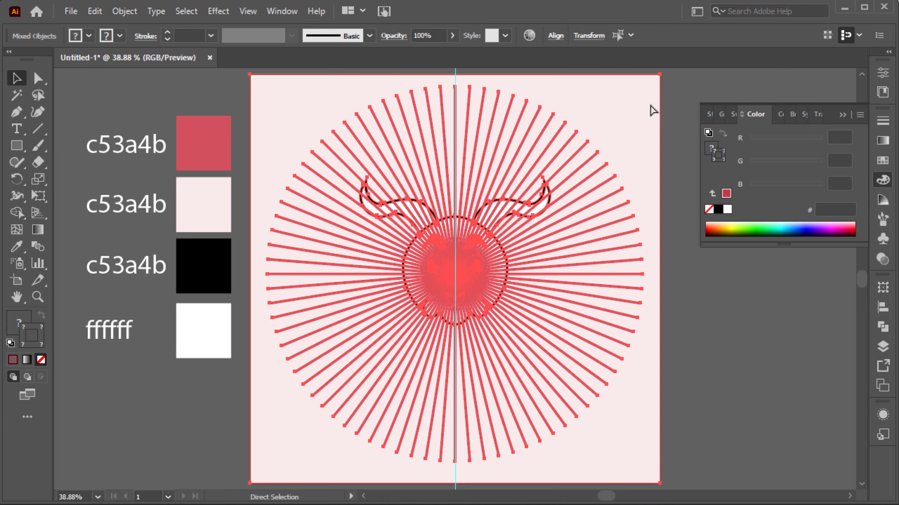
left_click(537, 206, "shift")
left_click(557, 191, "shift")
right_click(557, 192)
left_click(598, 275)
right_click(598, 261)
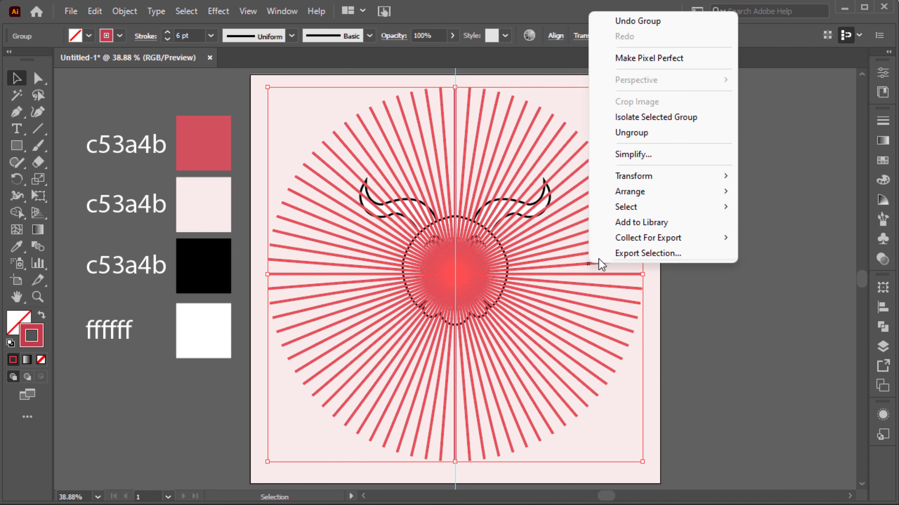
left_click(541, 241)
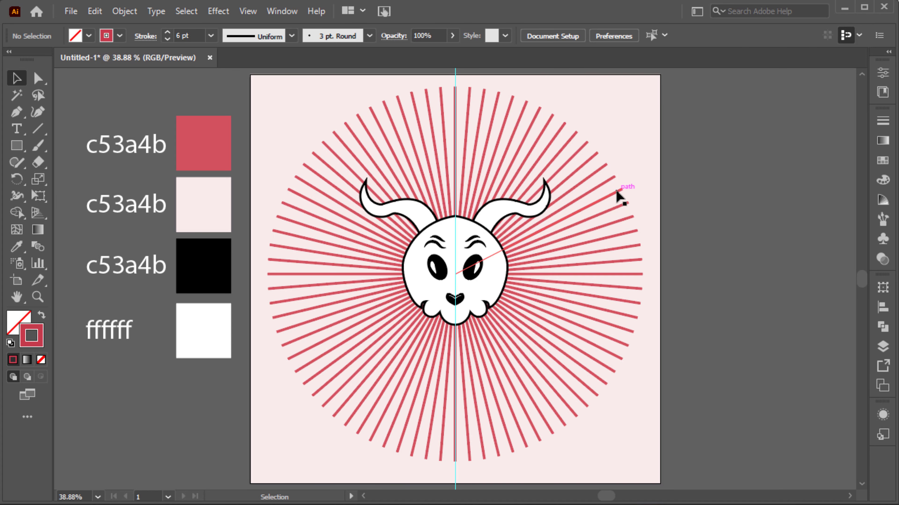
Delete the vertical centre guide.
right_click(456, 73)
left_click(457, 76)
key("Delete")
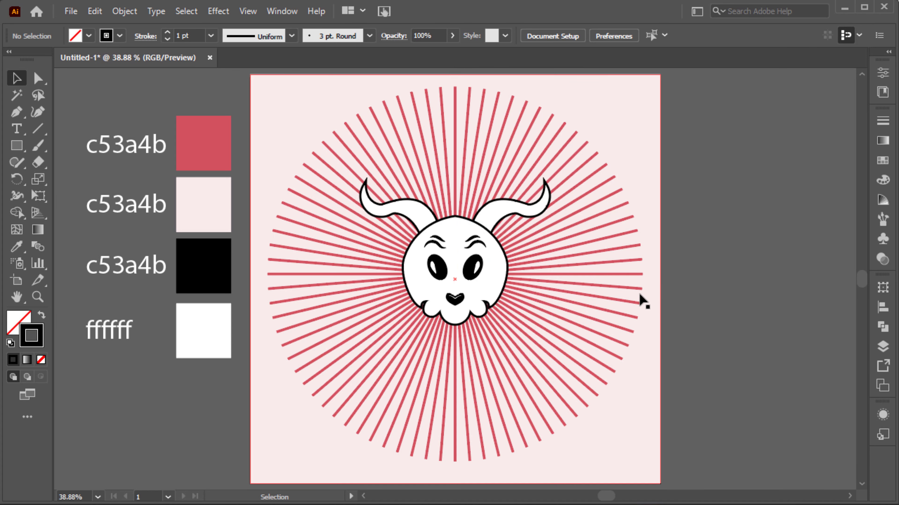
Give the burst rays a tapered width profile and a 16 pt stroke.
left_click(642, 301)
left_click(291, 36)
left_click(287, 126)
left_click(167, 31)
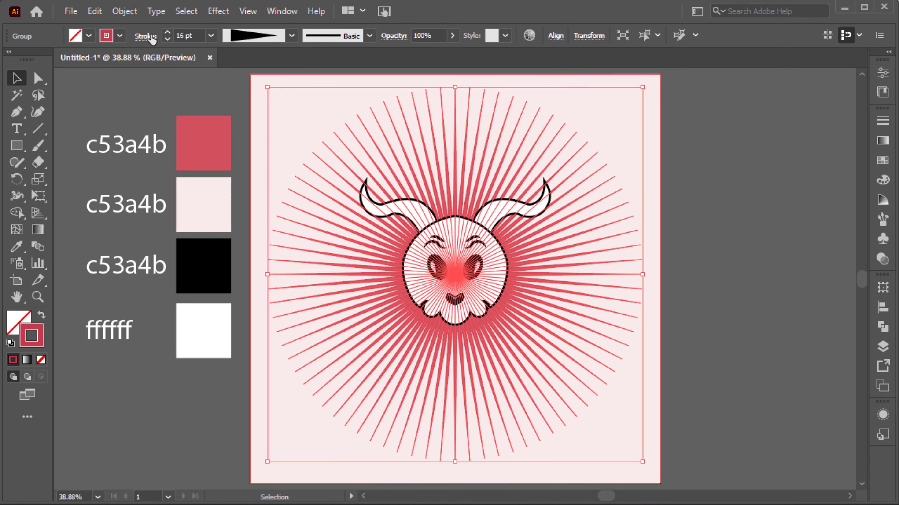
left_click(145, 36)
left_click(616, 385)
left_click(642, 466)
left_click(759, 406)
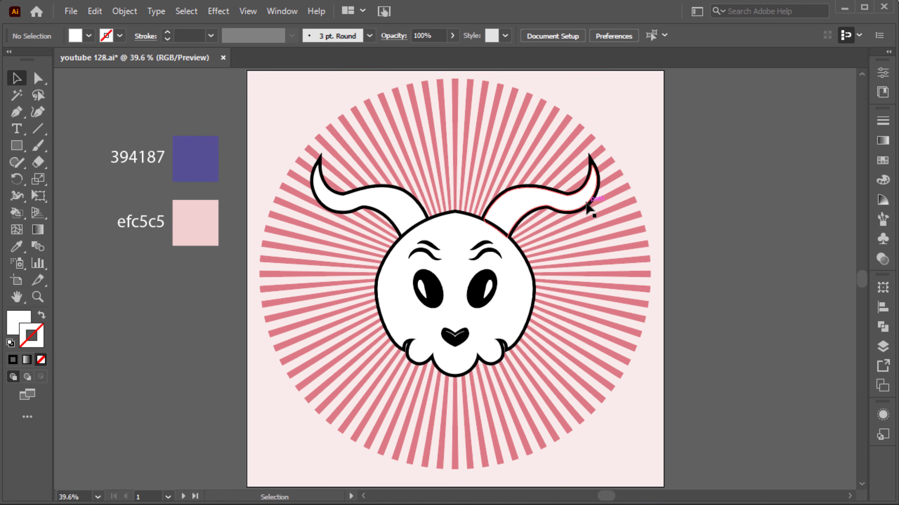
Select all paths with the same black fill and recolour them 394187 purple.
left_click(584, 214)
left_click(186, 11)
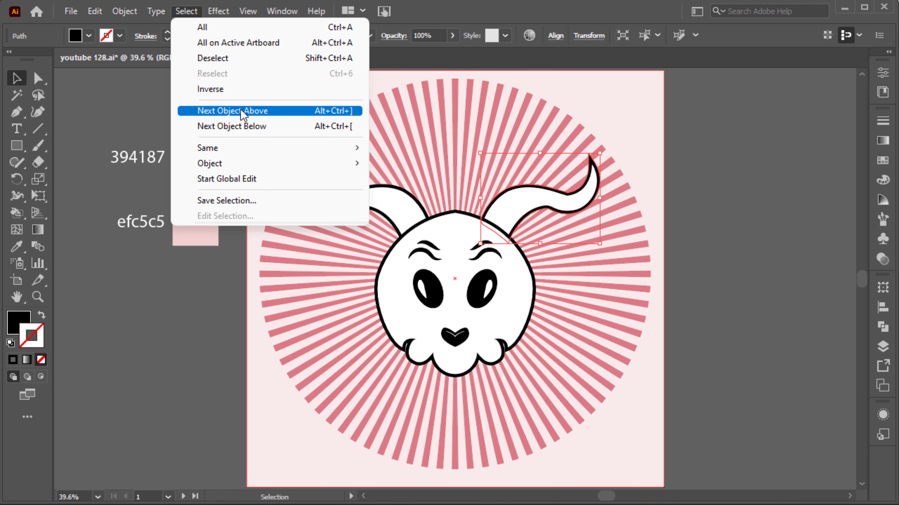
left_click(424, 209)
key("i")
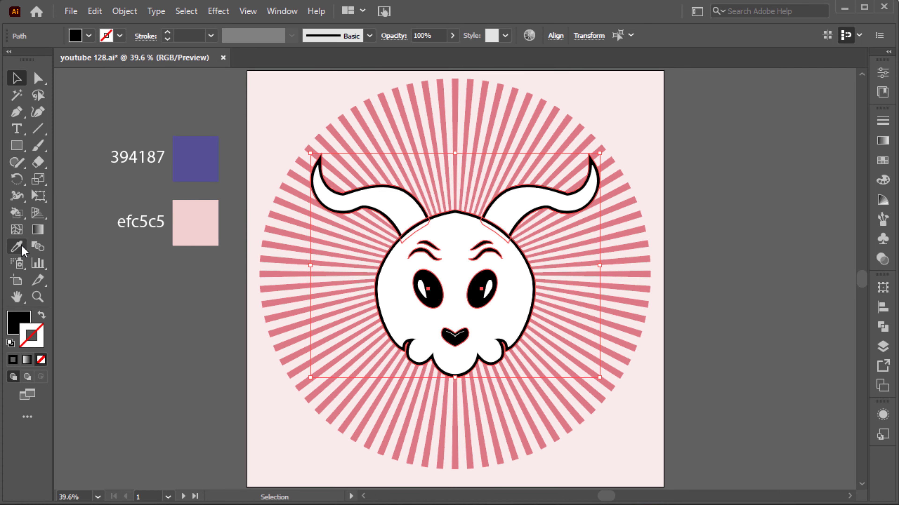
left_click(192, 181)
key("v")
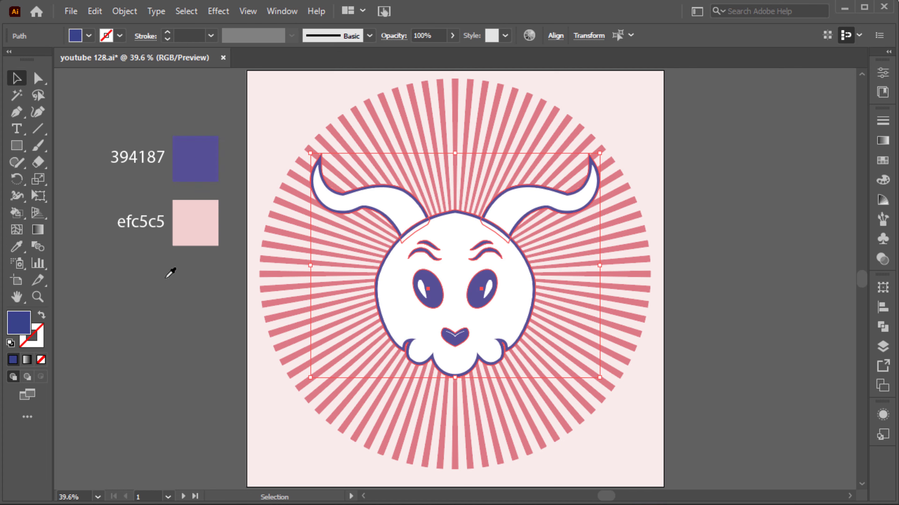
left_click(173, 294)
Select both horns and the face together.
left_click(351, 214)
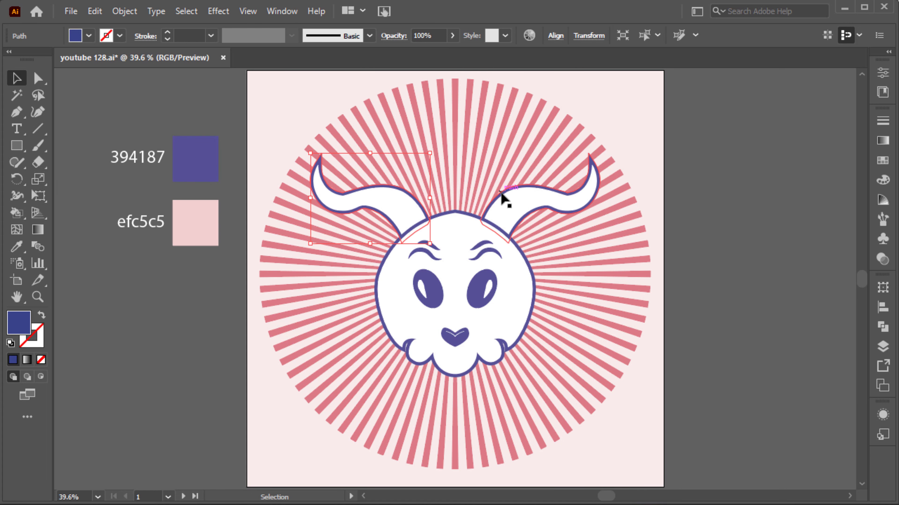
left_click(471, 214, "shift")
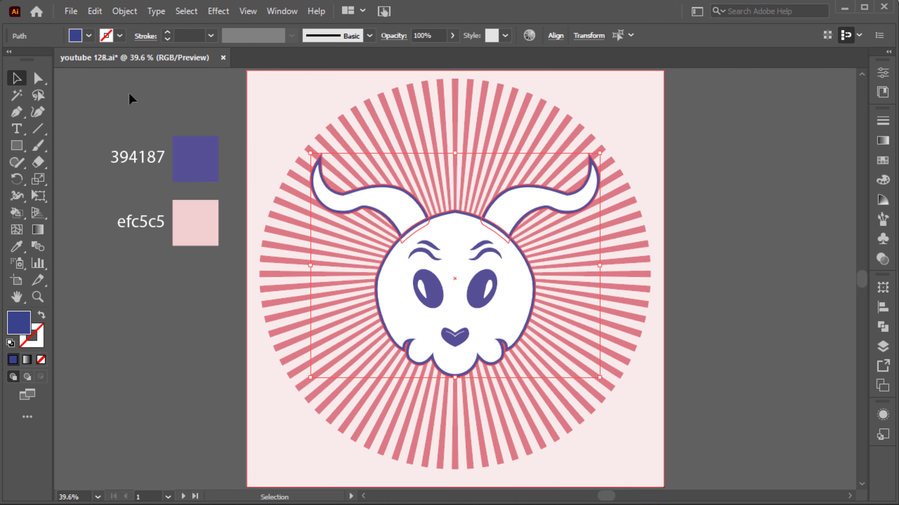
left_click(125, 11)
Apply an 8 px outward offset path to the horn and face outlines.
left_click(414, 401)
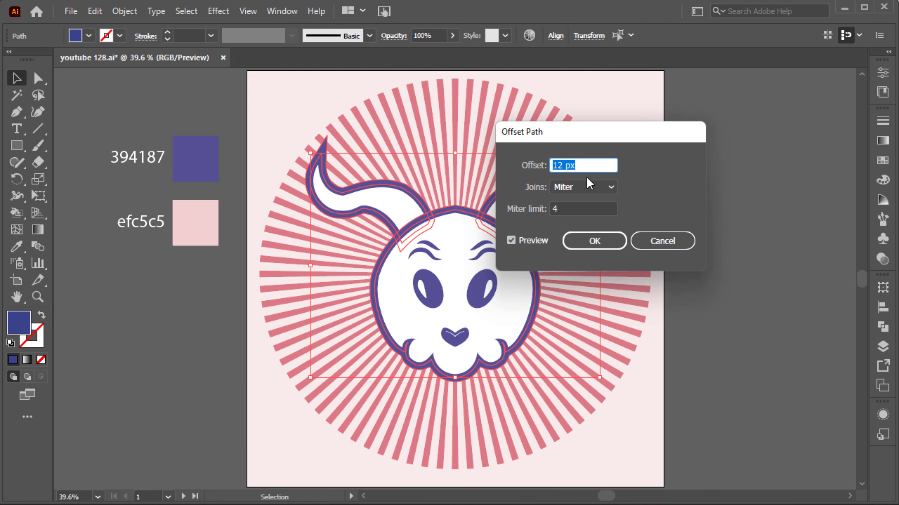
left_click(595, 241)
left_click(722, 280)
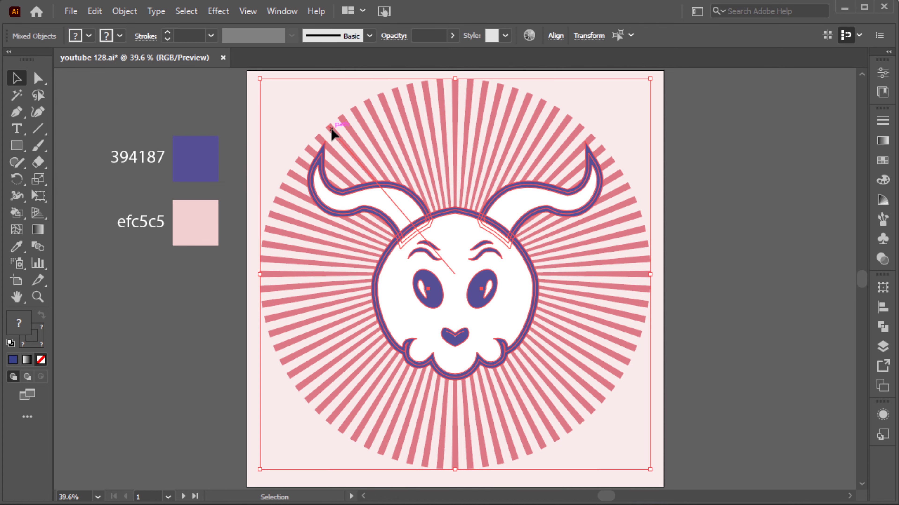
Select all the goat pieces and group them.
left_click_drag(331, 130, 608, 141)
key("ctrl+z")
key("a")
right_click(473, 269)
left_click(503, 354)
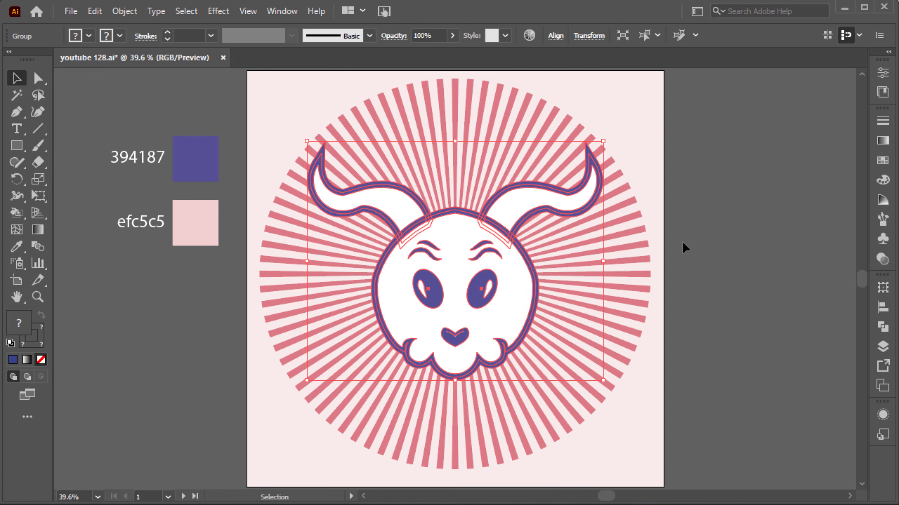
left_click(681, 240)
left_click(17, 146)
Draw a tall rectangle over most of the artboard filled with efc5c5 pink.
left_click_drag(328, 94, 605, 475)
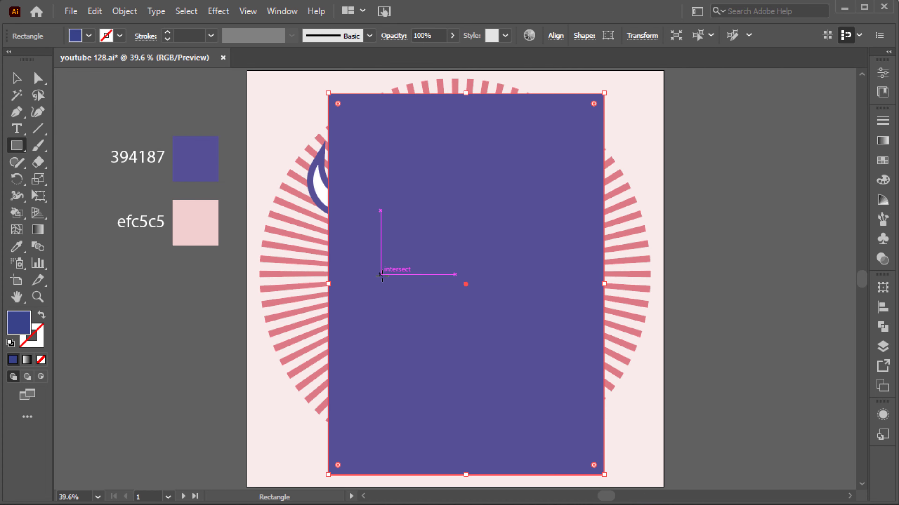
left_click(22, 248)
left_click(200, 220)
key("v")
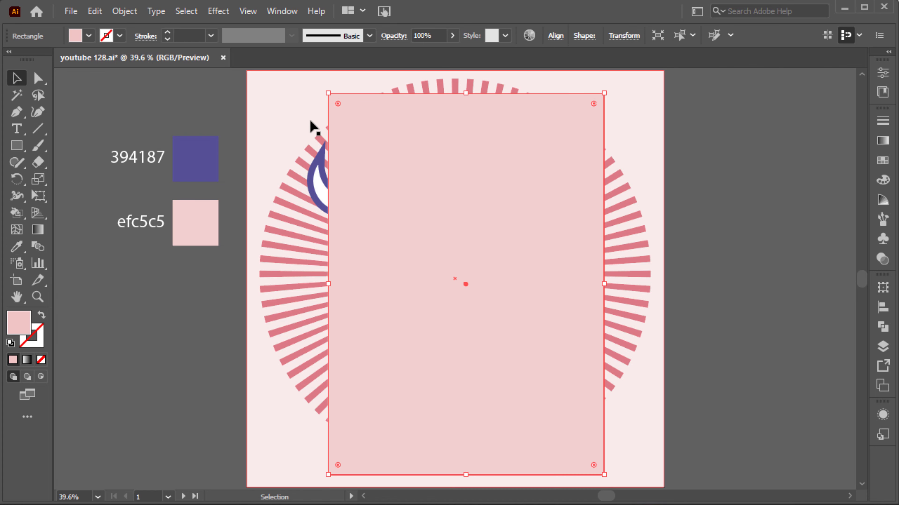
Send the pink rectangle backward until it sits behind the sunburst and goat.
left_click(689, 144)
right_click(592, 126)
mouse_move(667, 390)
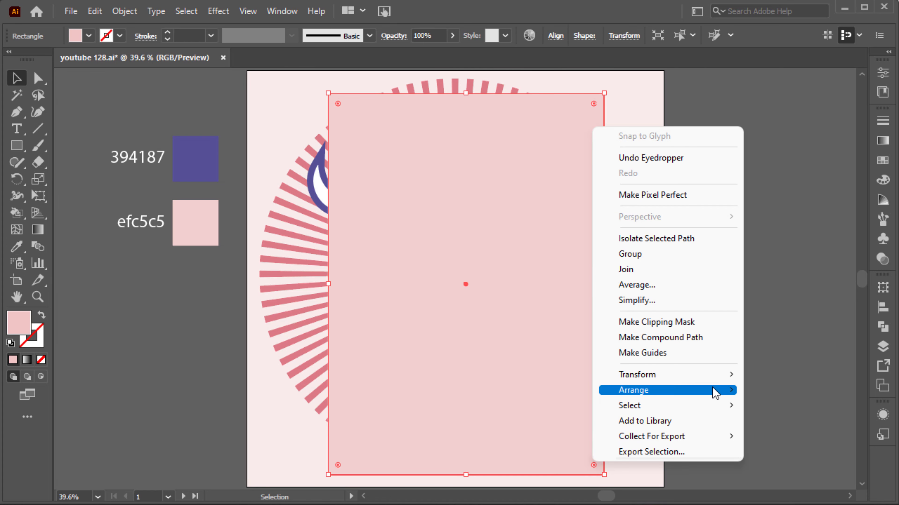
left_click(535, 422)
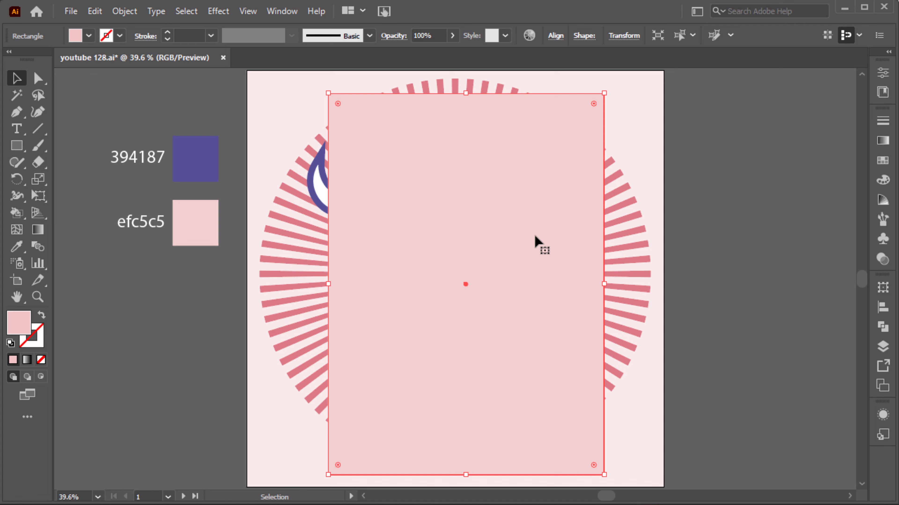
right_click(535, 222)
left_click(728, 465)
left_click(718, 145)
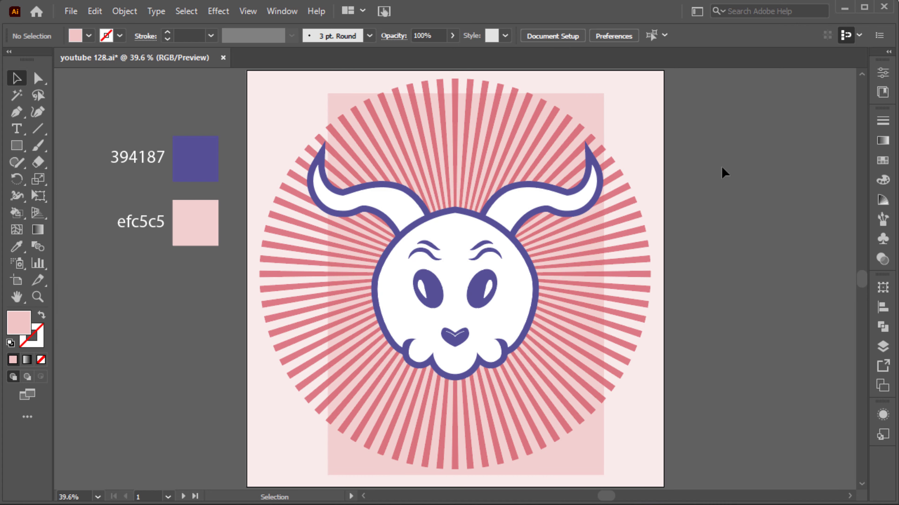
left_click(602, 131)
left_click(695, 165)
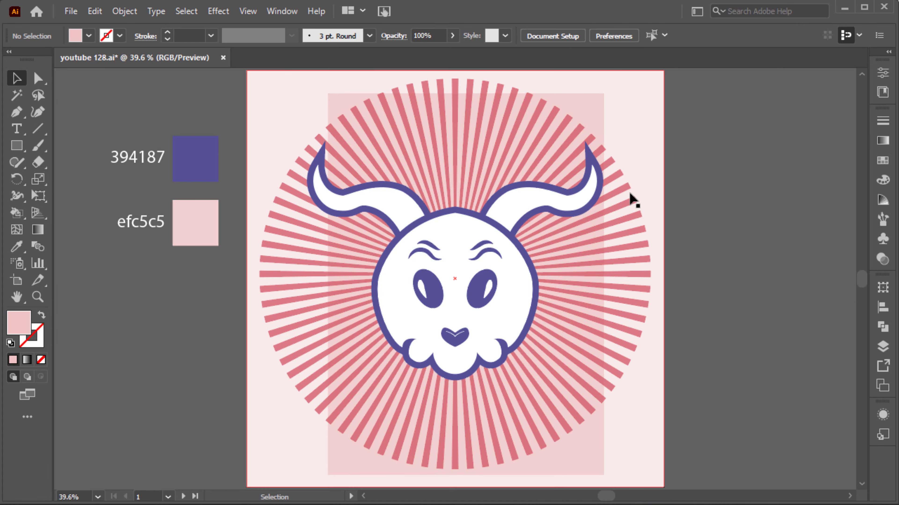
scroll(629, 192, "down", 1, "alt")
Shrink the goat to 750 by 750 px and centre it on the pink rectangle.
left_click(598, 205)
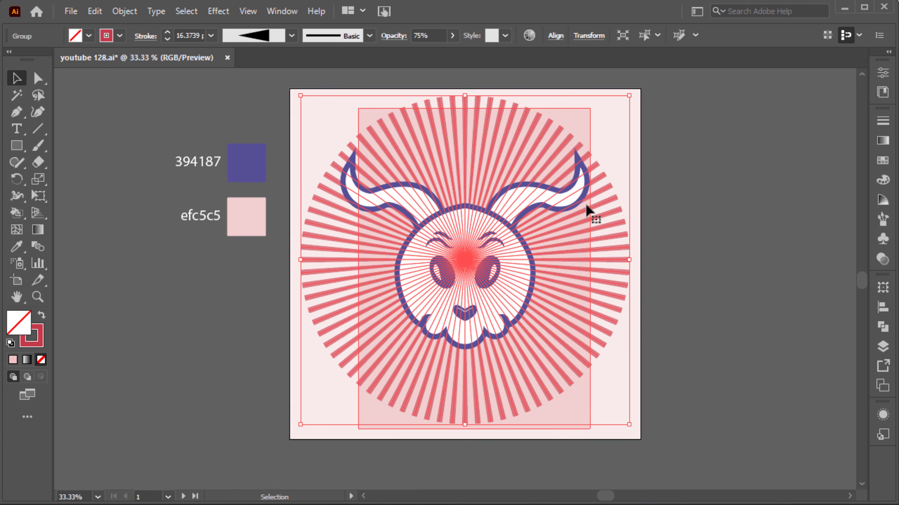
left_click(518, 206, "shift")
left_click_drag(629, 94, 585, 133)
left_click(572, 134, "shift")
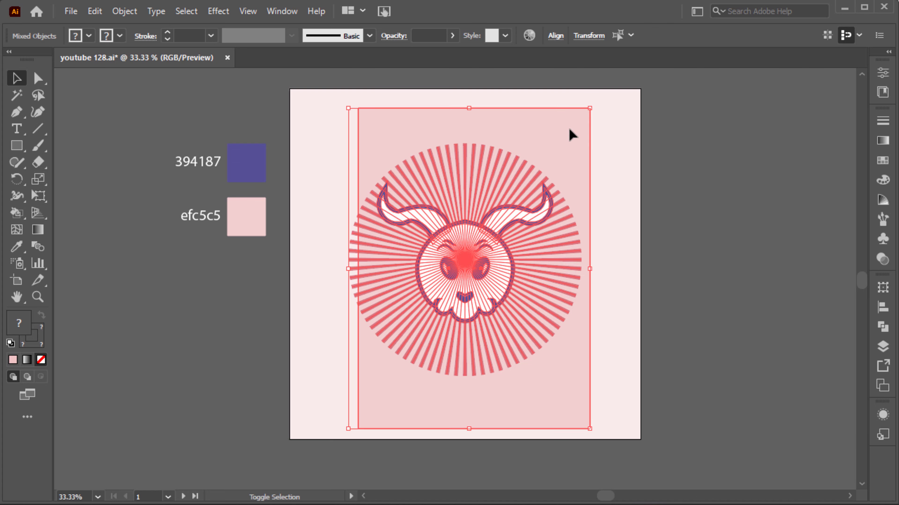
left_click(556, 35)
left_click(439, 74)
left_click(525, 75)
left_click(705, 181)
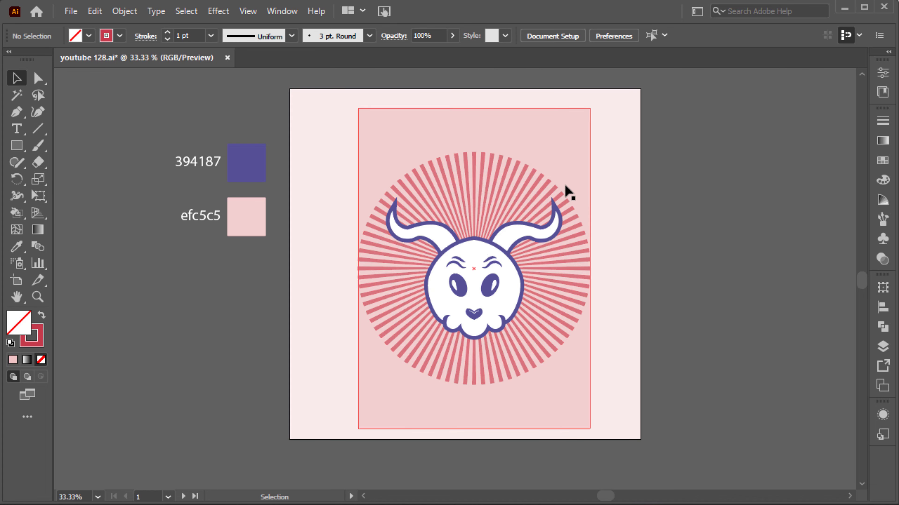
Enlarge the sunburst to about 1134 px and fit the artboard in the window.
left_click(568, 191)
mouse_move(592, 109)
left_mouse_down()
mouse_move(636, 120)
mouse_move(711, 86)
mouse_move(678, 115)
left_mouse_up()
scroll(702, 96, "up", 3)
left_click(711, 175)
key("ctrl+0")
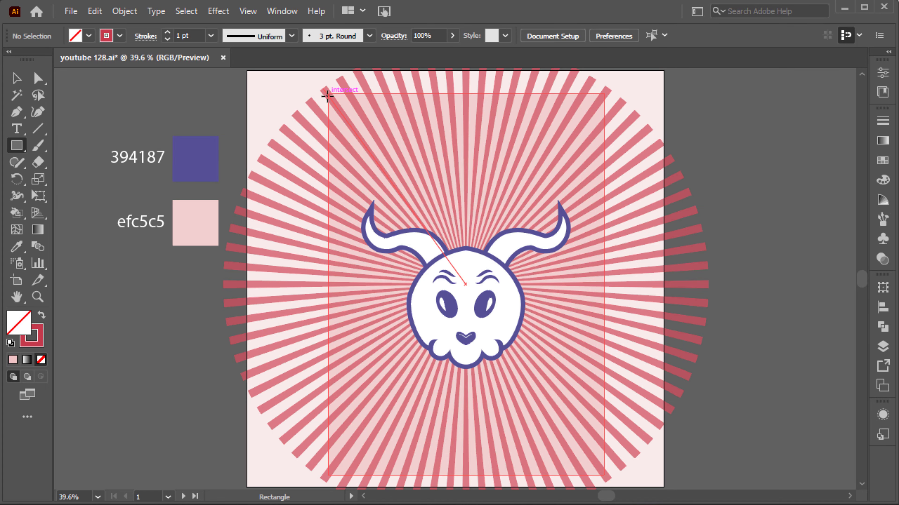
Draw a rectangle over the pink background, fill it 394187 purple, and clip the rays inside it.
left_click_drag(471, 356, 604, 476)
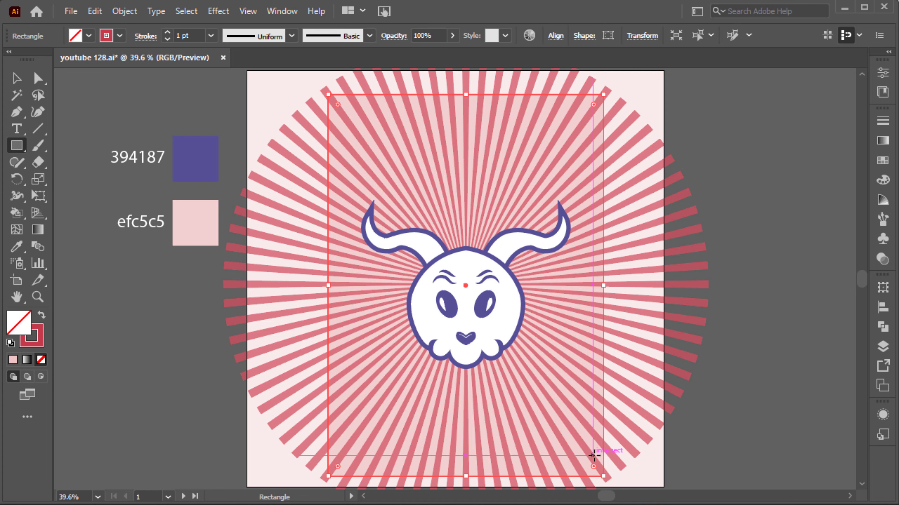
key("i")
left_click(194, 162)
left_click(277, 169, "shift")
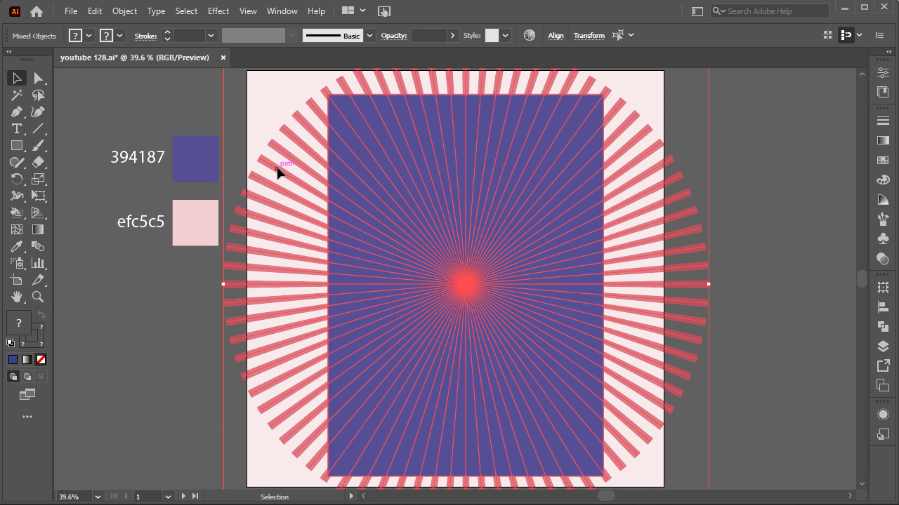
right_click(277, 169)
left_click(396, 295)
Shrink the clipped sunburst slightly within the pink rectangle and send it behind the goat.
left_click(614, 202)
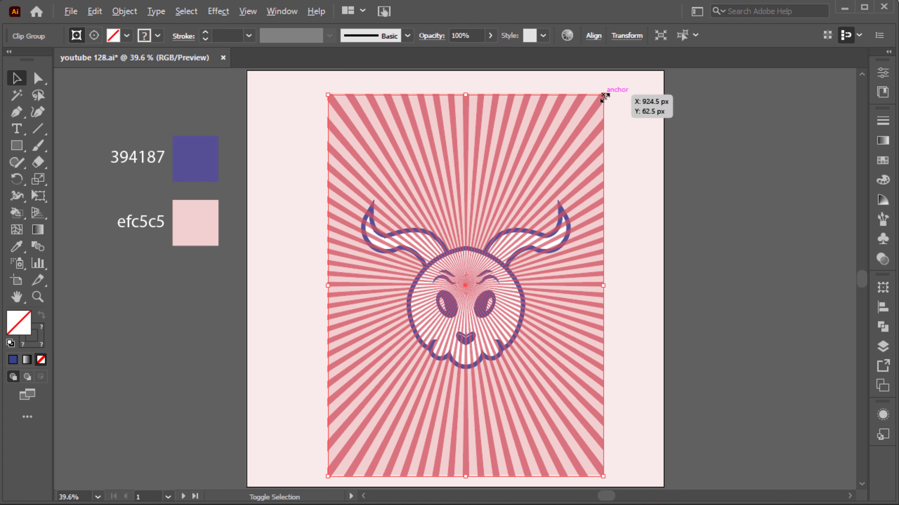
left_click_drag(603, 95, 601, 105)
right_click(579, 123)
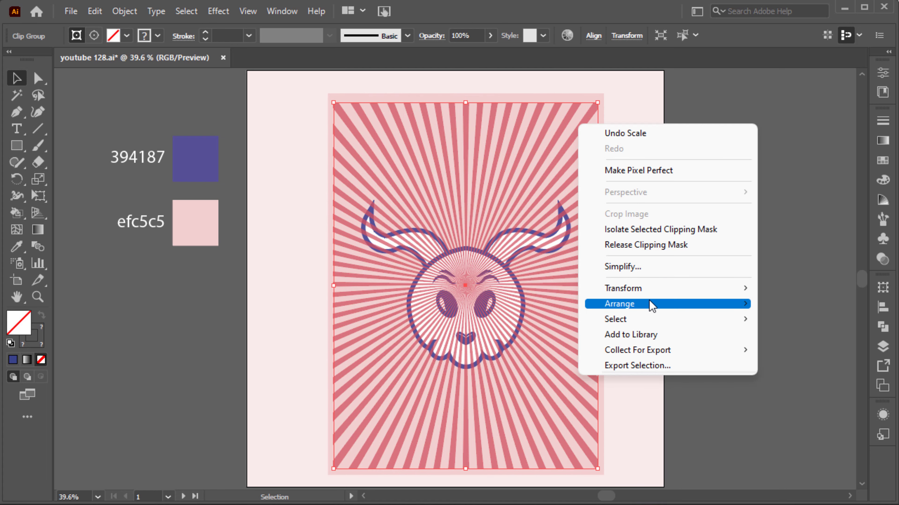
left_click(574, 333)
Select the pink background rectangle and bring up the Effect menu.
left_click(513, 294)
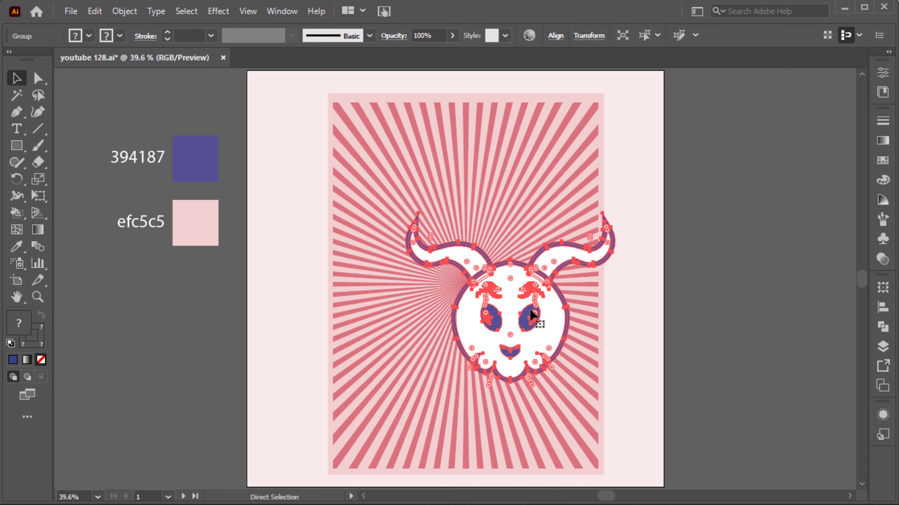
left_click(696, 277)
left_click(601, 108)
left_click(218, 11)
mouse_move(244, 182)
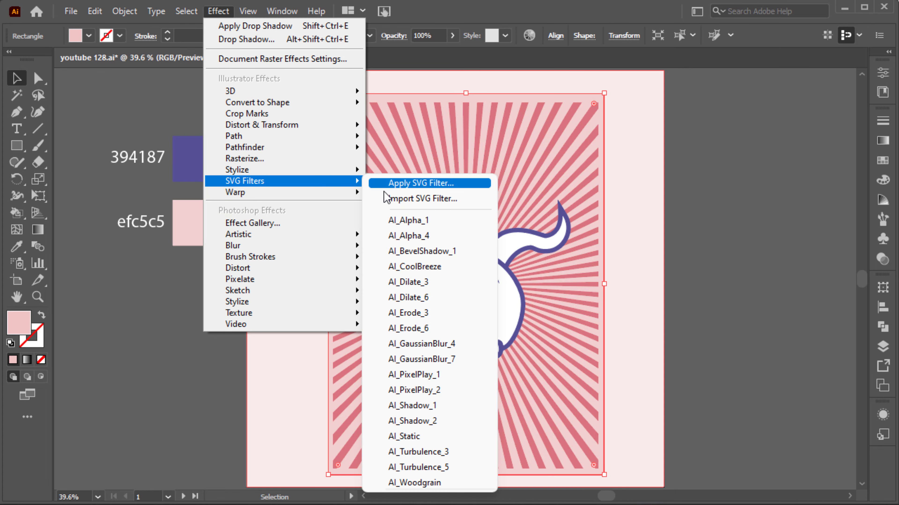